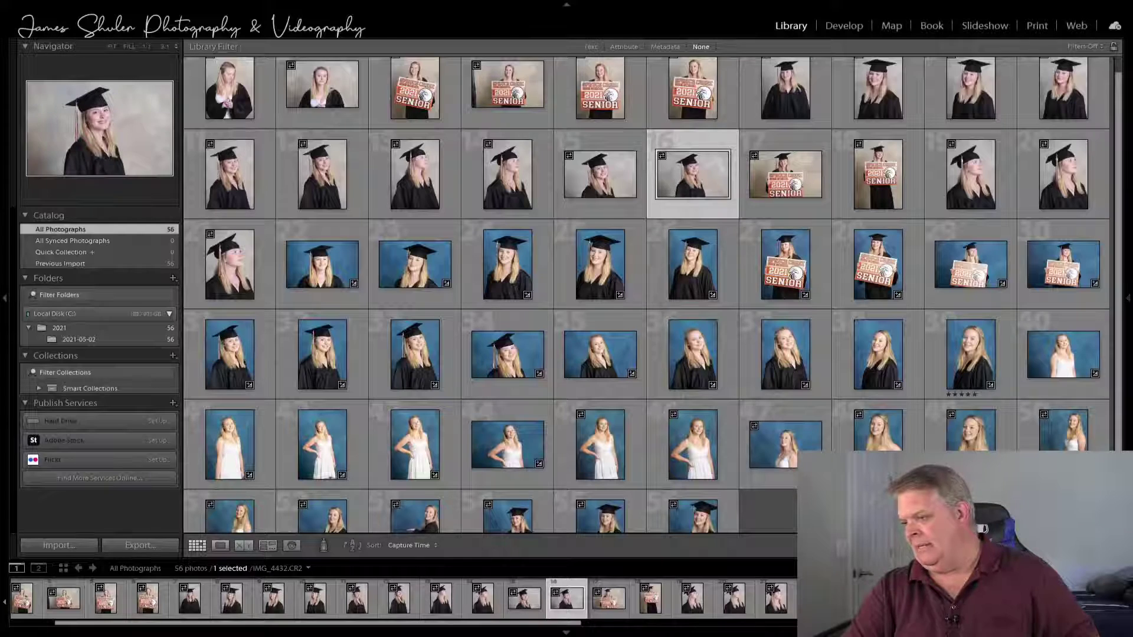
# Step: Enlarge the grid thumbnails and open the third photo, IMG_4419.CR2, in Loupe view
pyautogui.press('=')
pyautogui.press('=')
pyautogui.press('=')
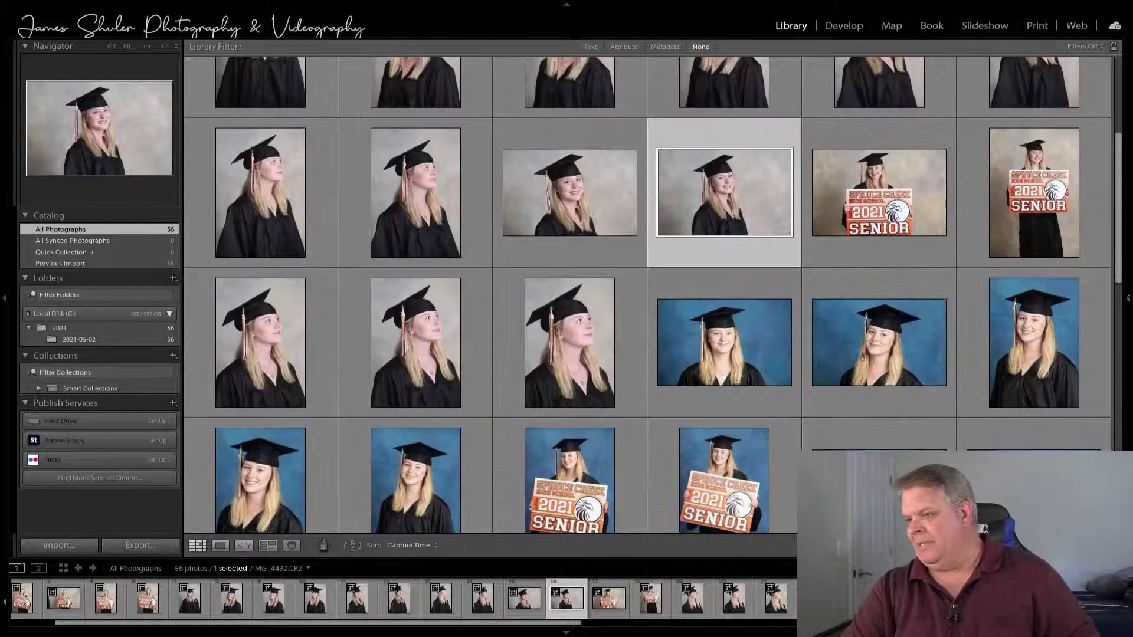
pyautogui.scroll(3, 1122, 196)
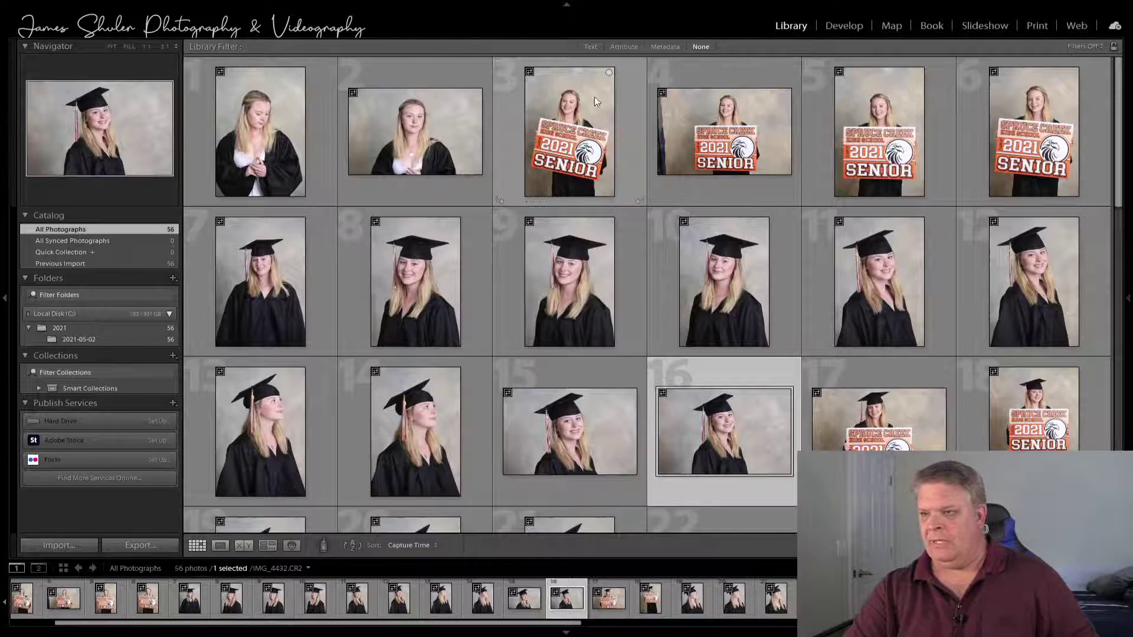
pyautogui.doubleClick(587, 147)
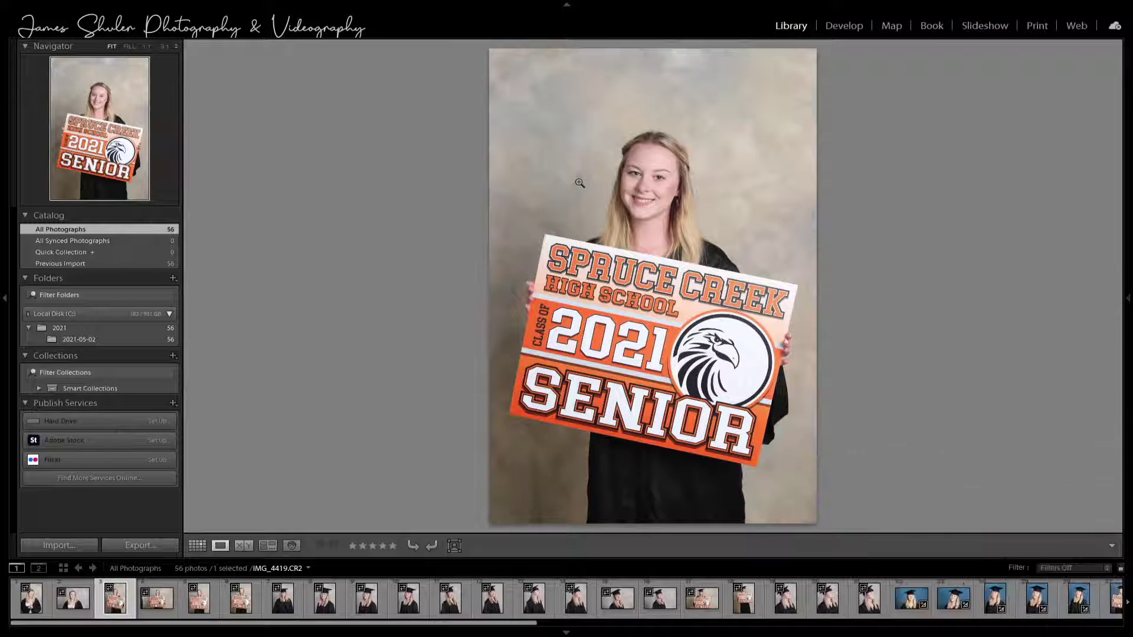
# Step: Review the beige-backdrop portraits one by one, ending on the first blue-backdrop photo, IMG_4438.CR2
pyautogui.press('Right')
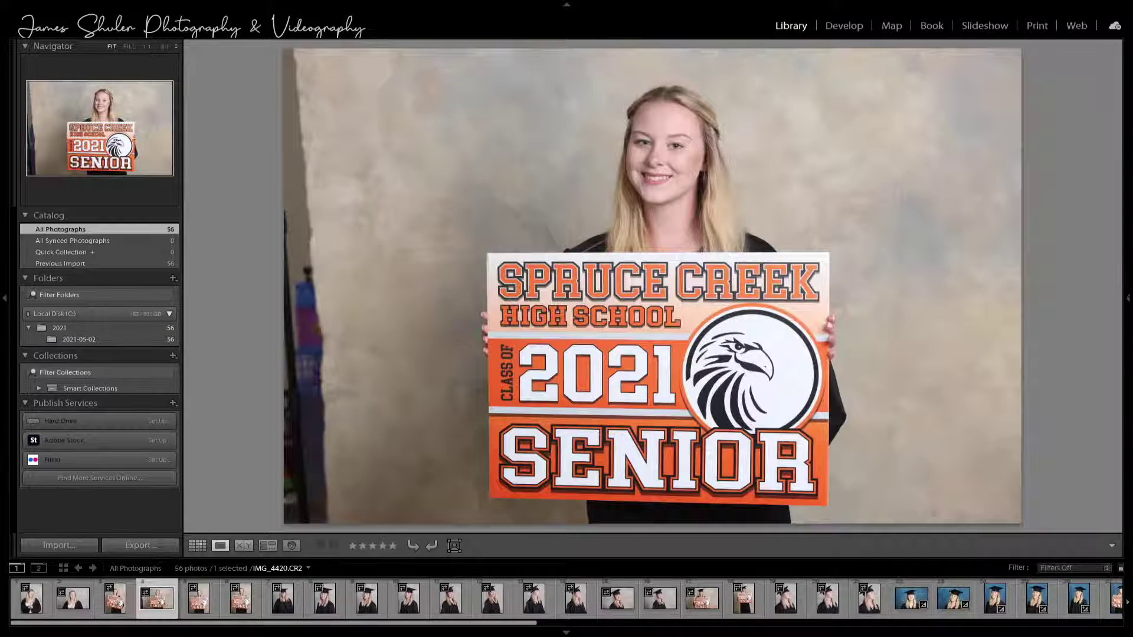
pyautogui.press('Right')
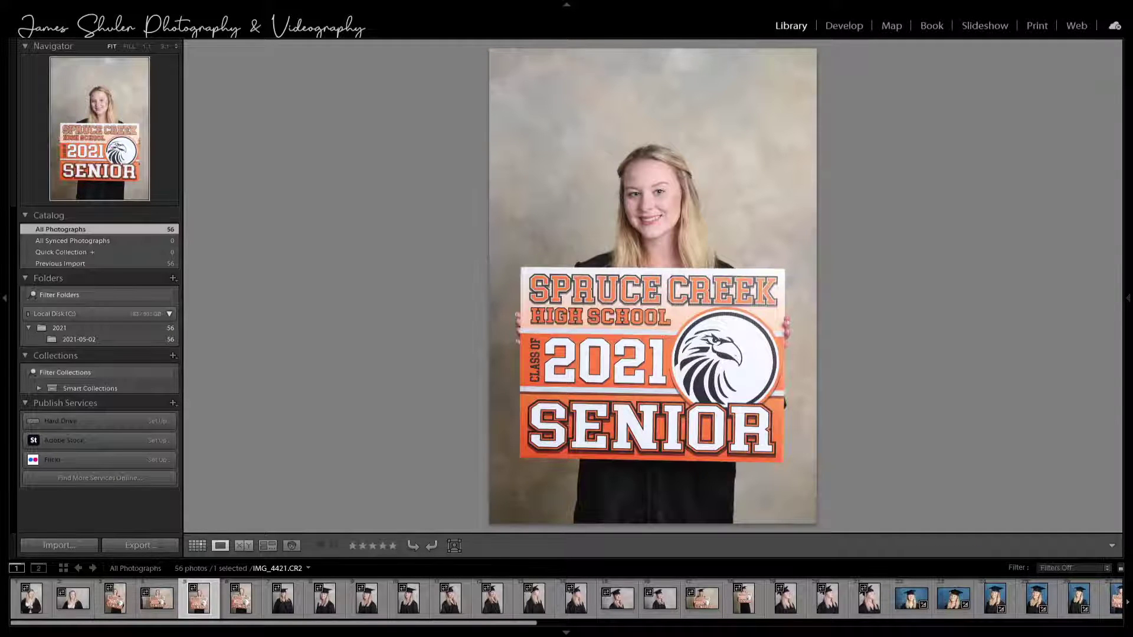
pyautogui.press('Right')
pyautogui.press('Right')
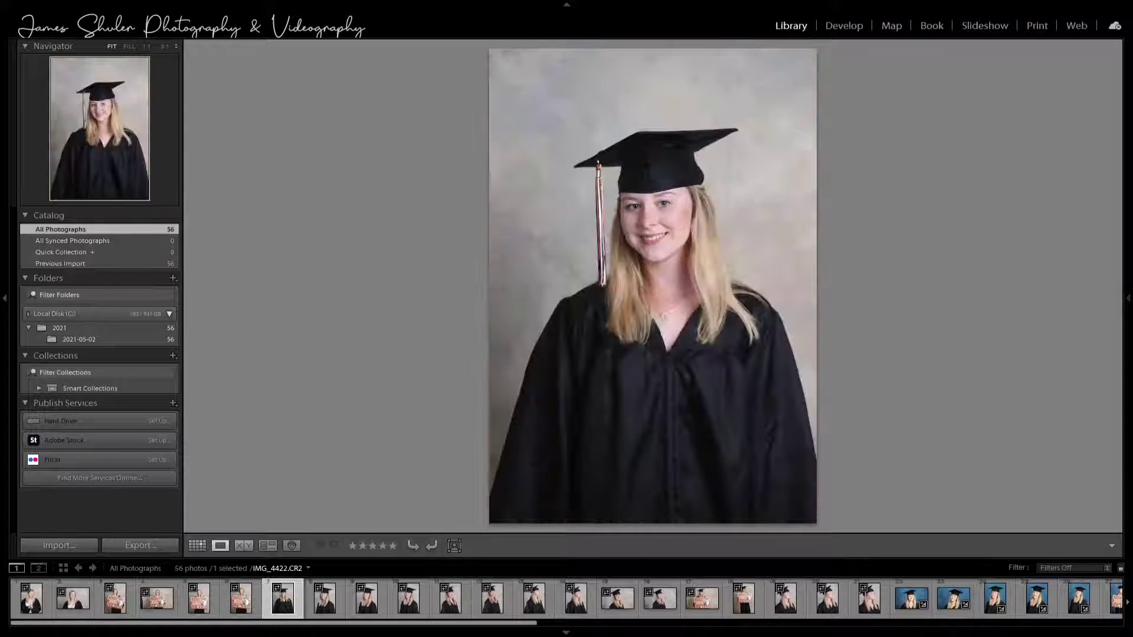
pyautogui.press('Right')
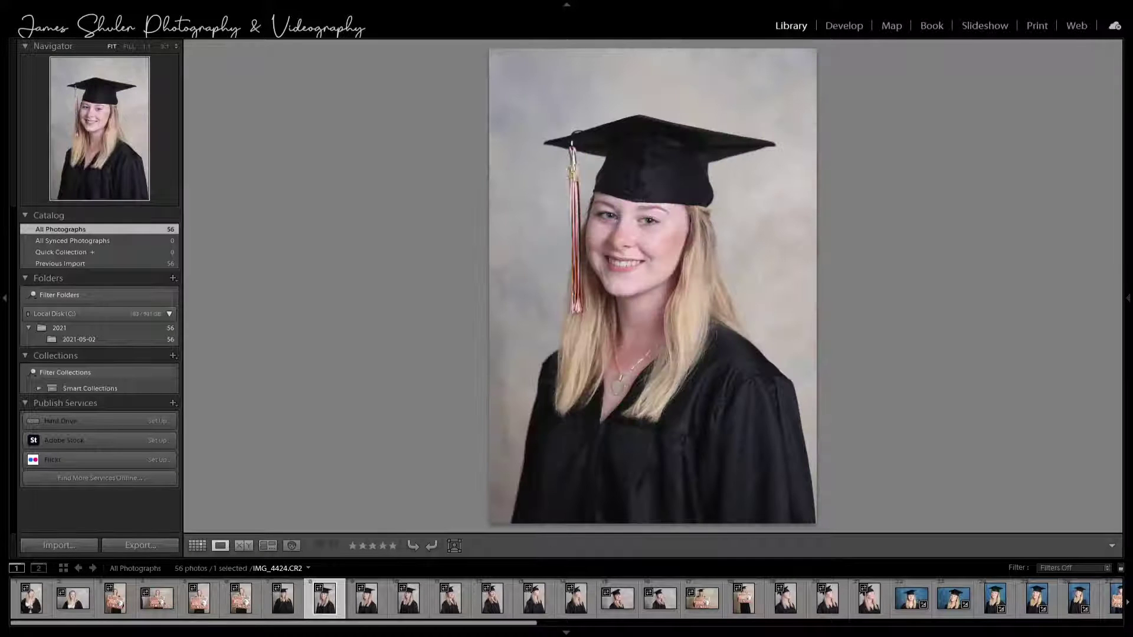
pyautogui.press('Right')
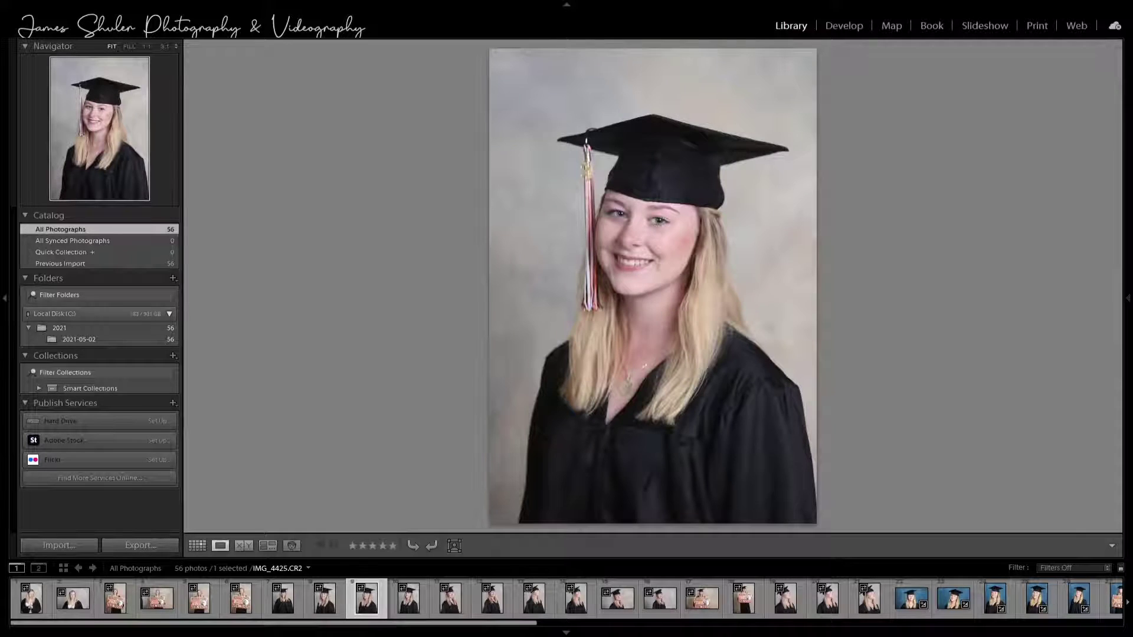
pyautogui.press('Right')
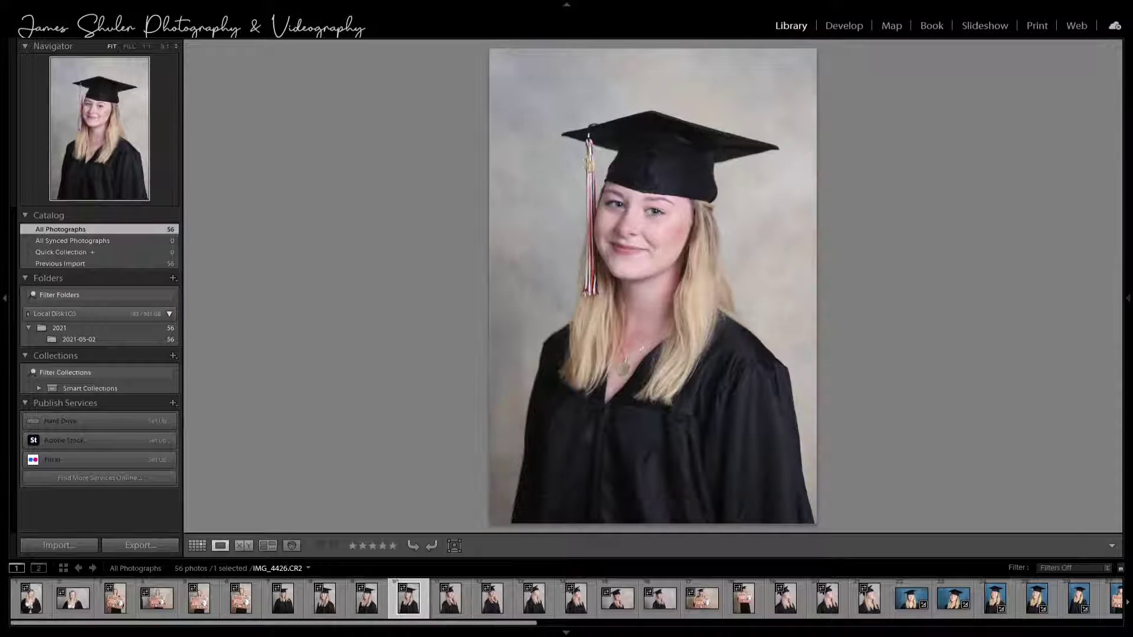
pyautogui.press('Right')
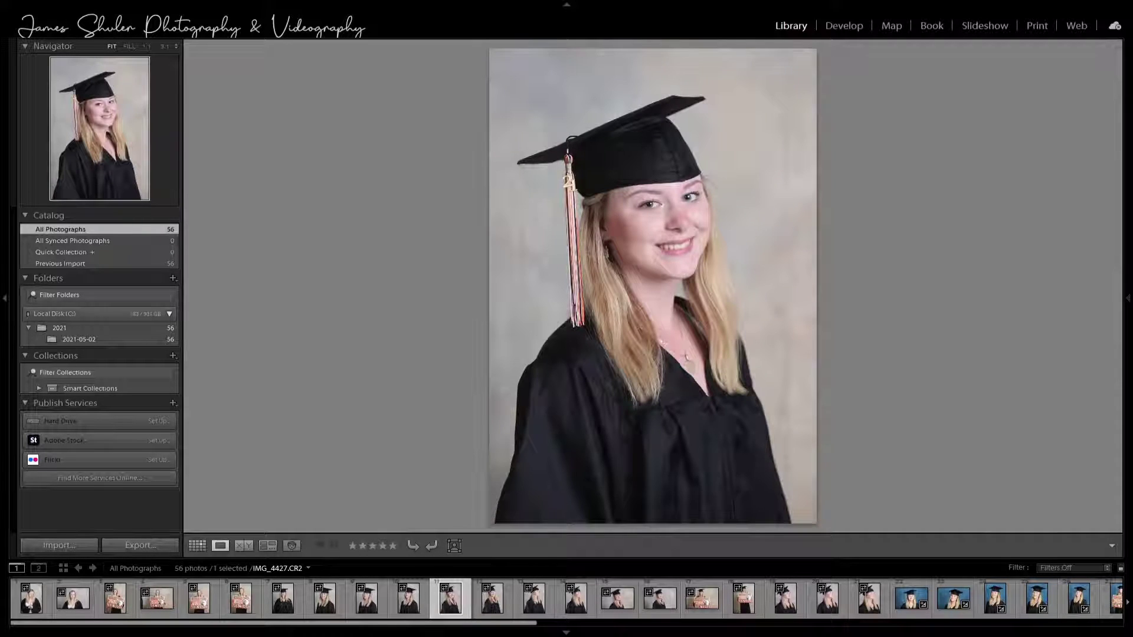
pyautogui.press('Right')
pyautogui.press('Right')
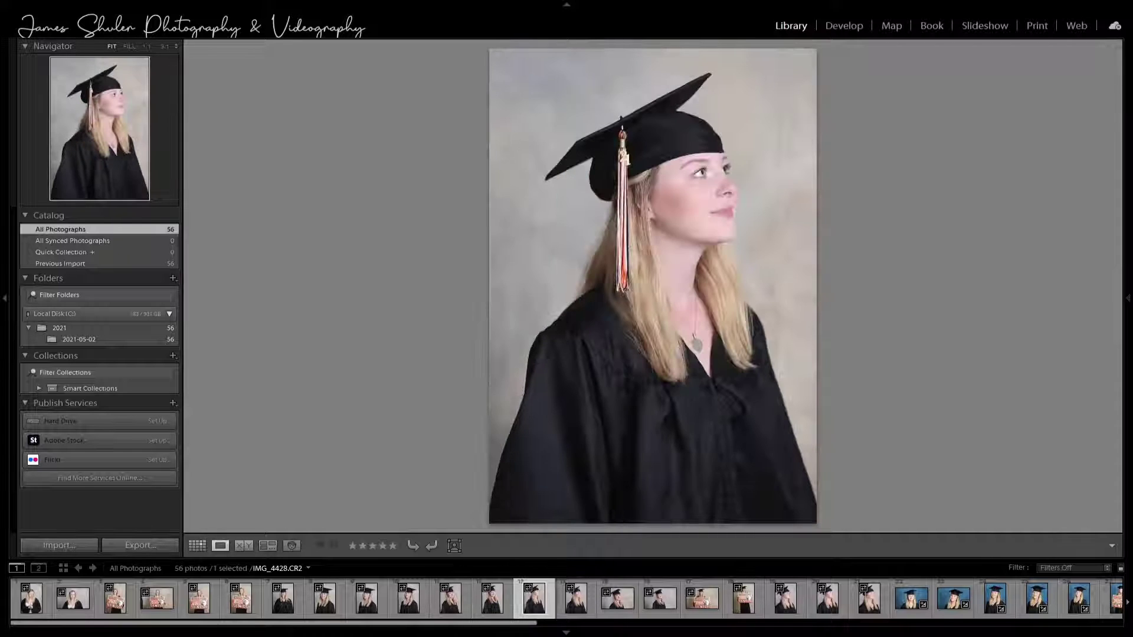
pyautogui.press('Right')
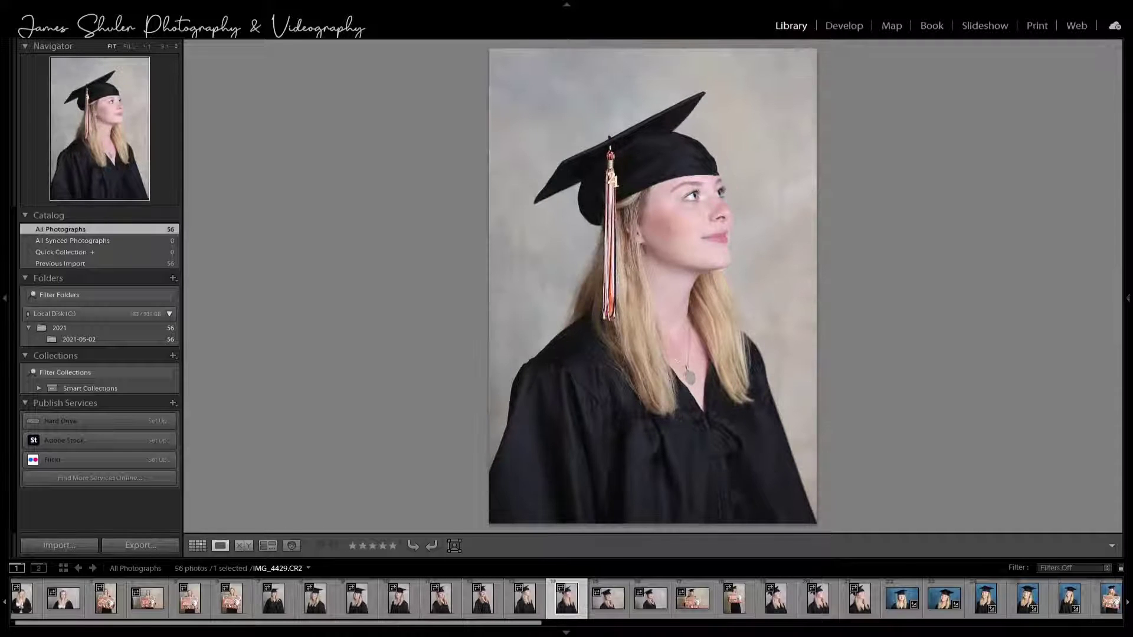
pyautogui.press('Right')
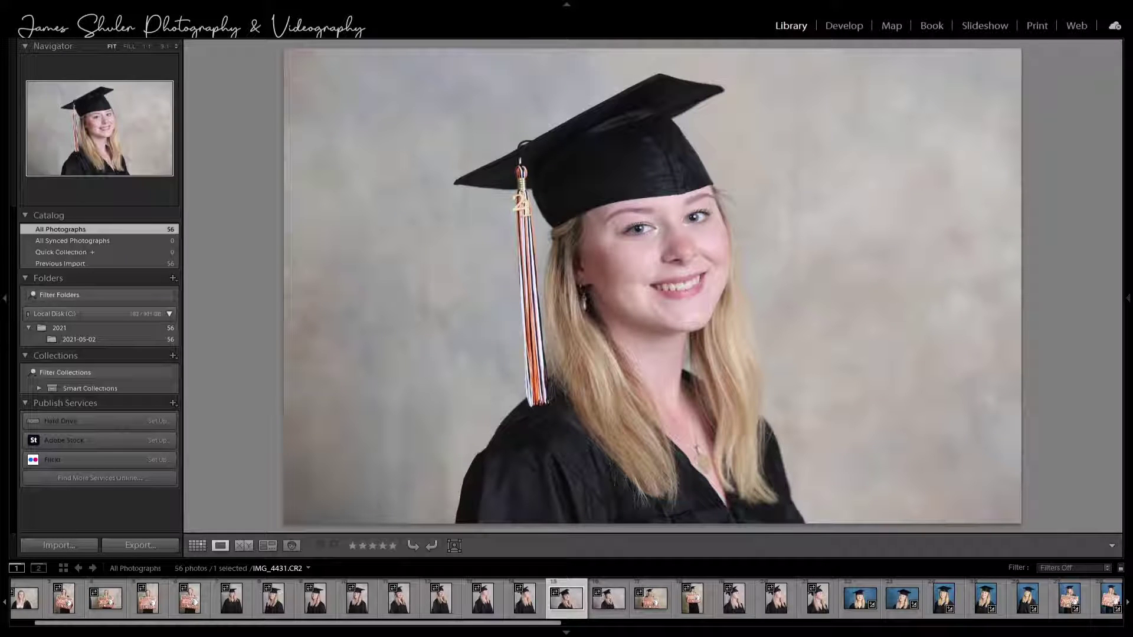
pyautogui.press('Right')
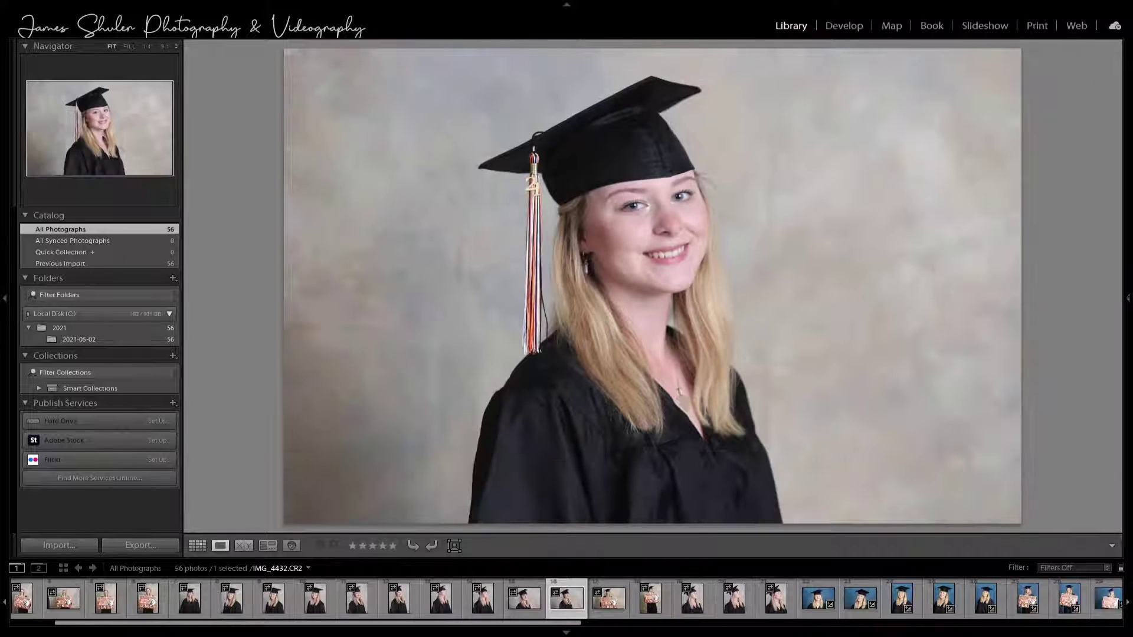
pyautogui.press('Right')
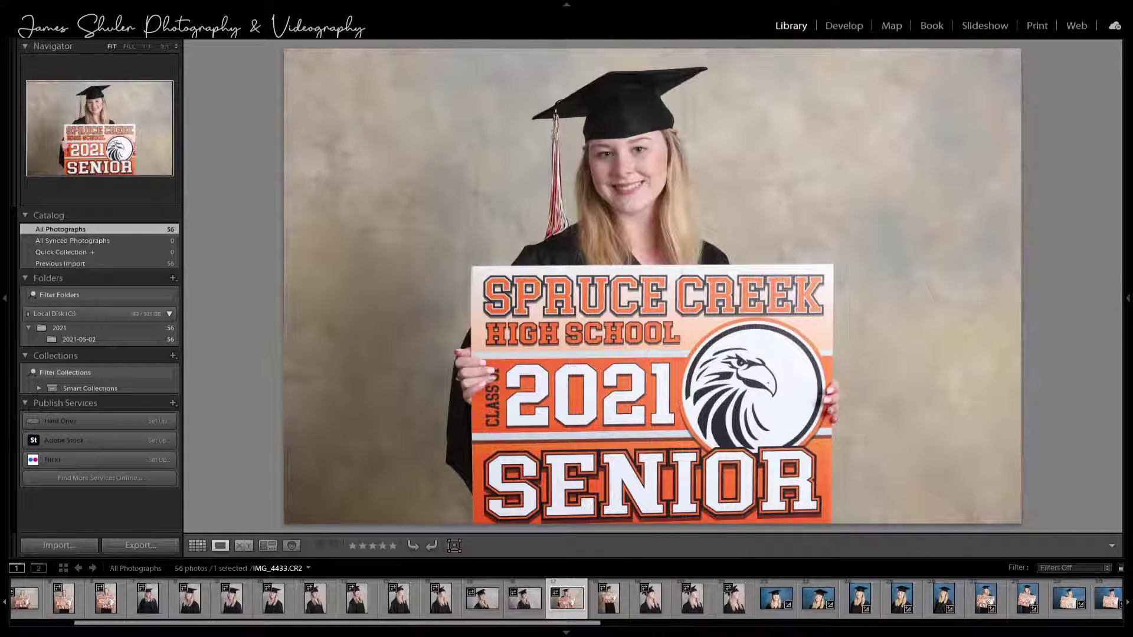
pyautogui.press('Right')
pyautogui.press('Right')
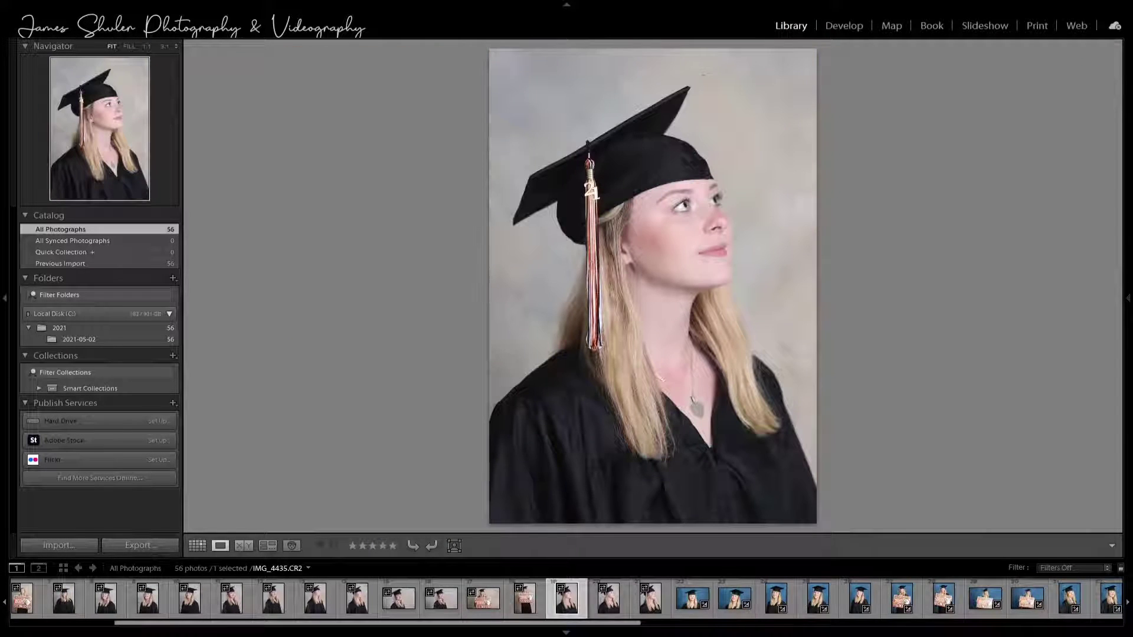
pyautogui.press('Right')
pyautogui.press('Right')
pyautogui.press('Right')
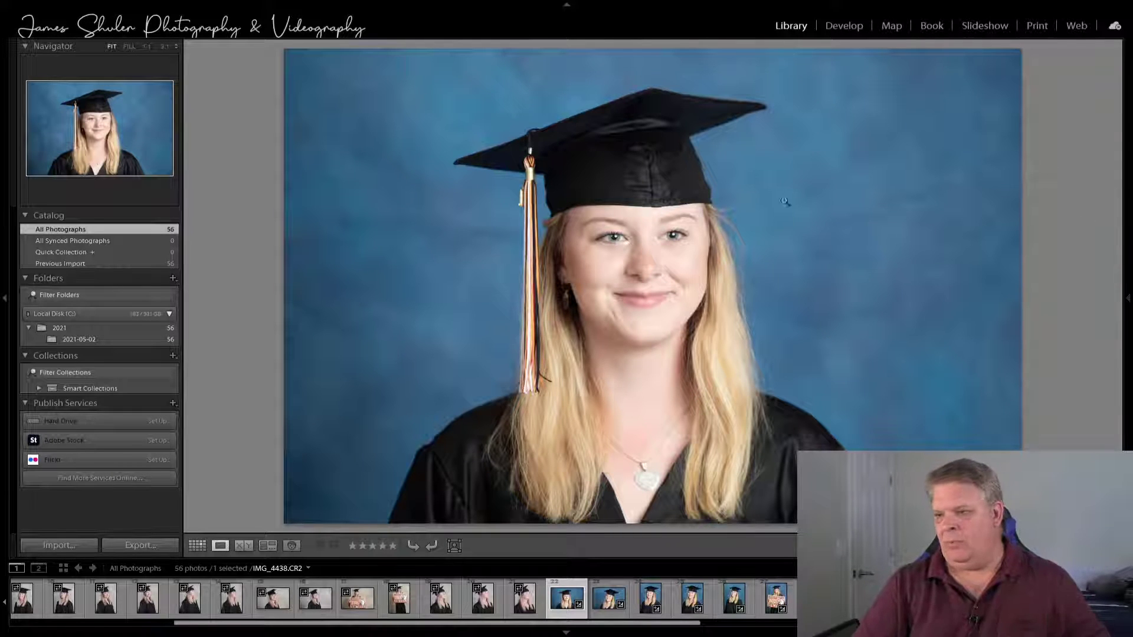
# Step: Inspect the eyes and skin in IMG_4438.CR2 at 1:1 magnification and return to the full-photo view
pyautogui.click(646, 225)
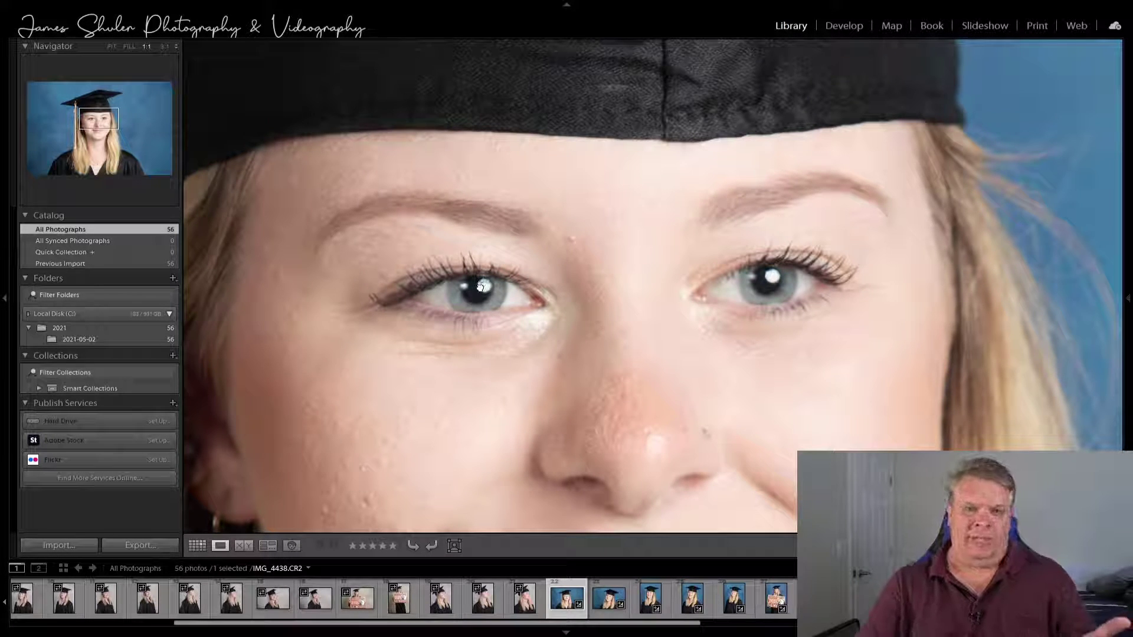
pyautogui.click(481, 286)
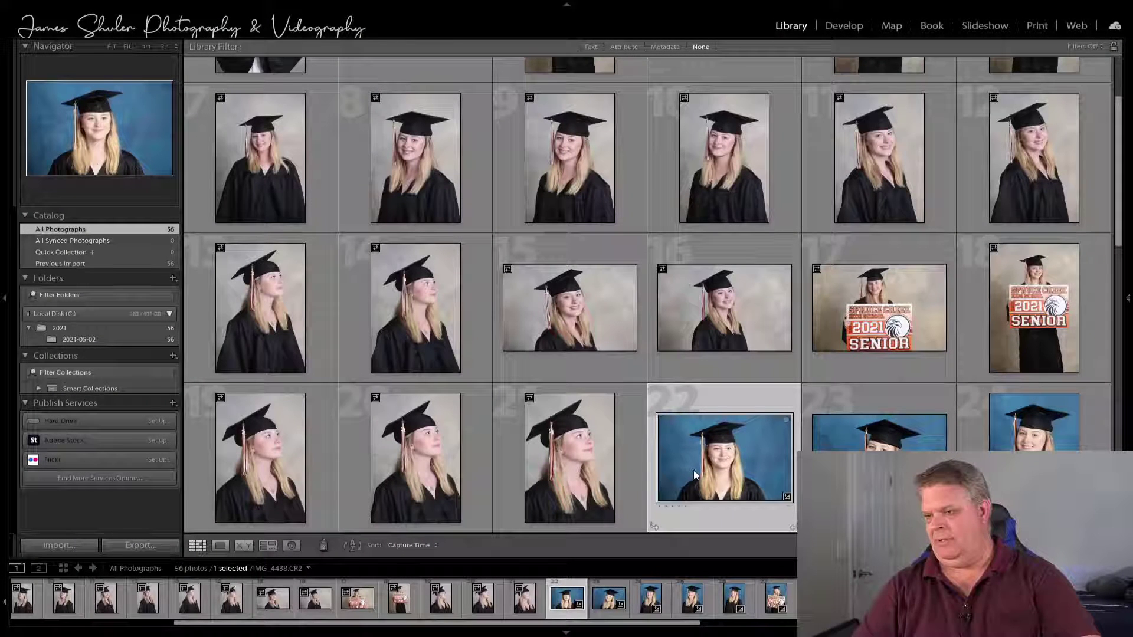
pyautogui.doubleClick(695, 475)
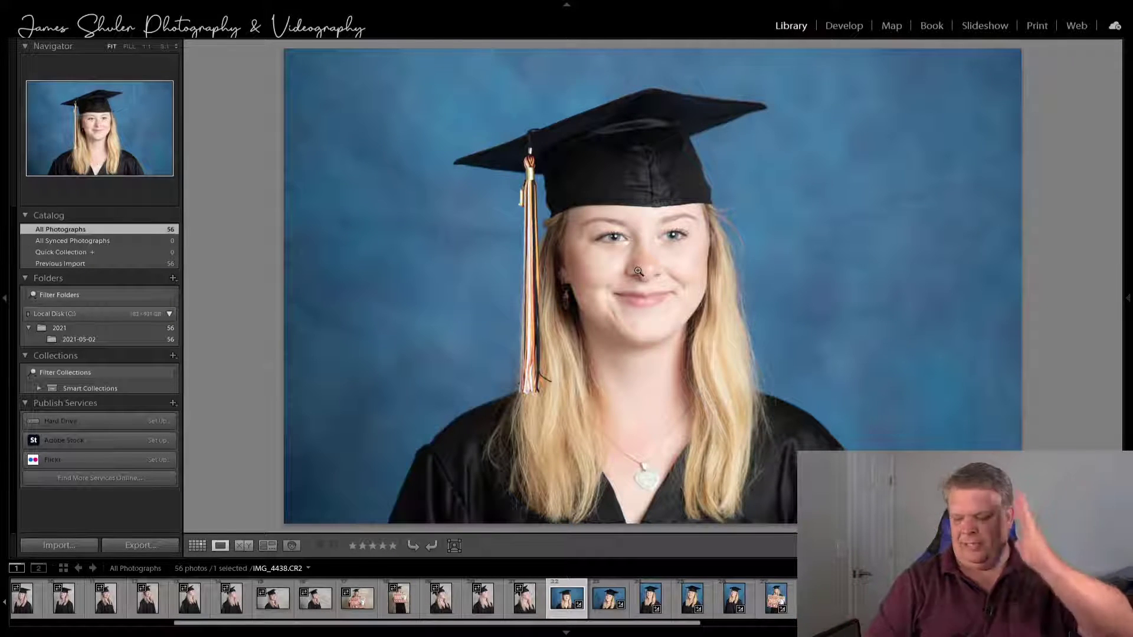
# Step: Review the blue-backdrop cap-and-gown portraits up to the upright shots with the senior sign
pyautogui.press('Right')
pyautogui.press('Right')
pyautogui.press('Right')
pyautogui.press('Right')
pyautogui.press('Right')
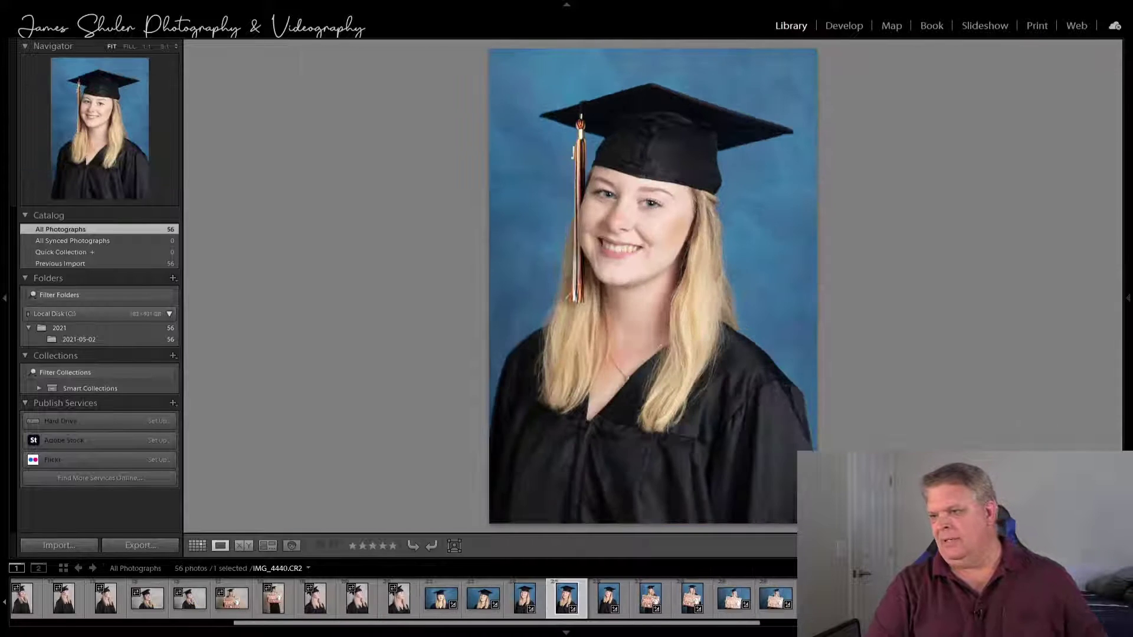
pyautogui.press('Right')
pyautogui.press('Right')
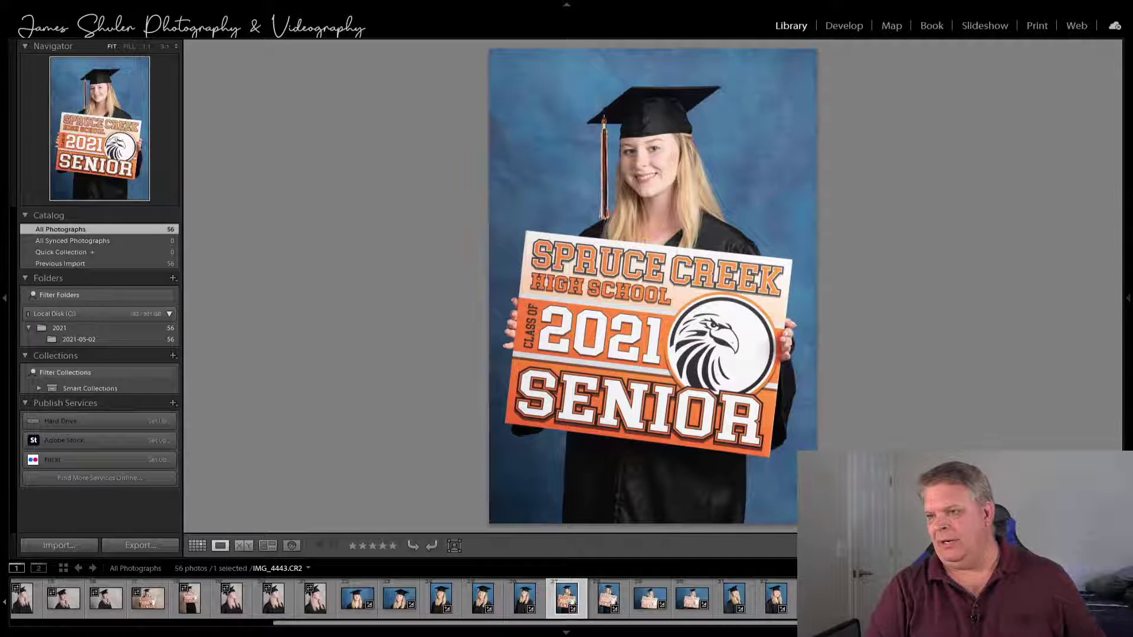
pyautogui.press('Right')
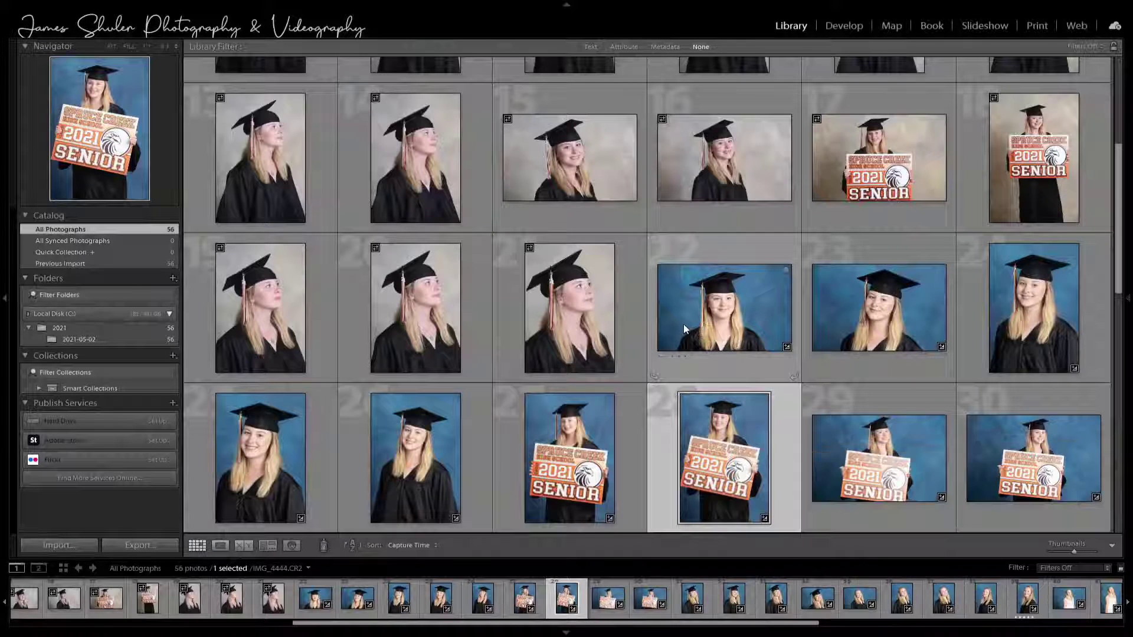
# Step: Reopen IMG_4438.CR2 from the grid and compare the blue-backdrop photos through IMG_4446.CR2
pyautogui.doubleClick(717, 307)
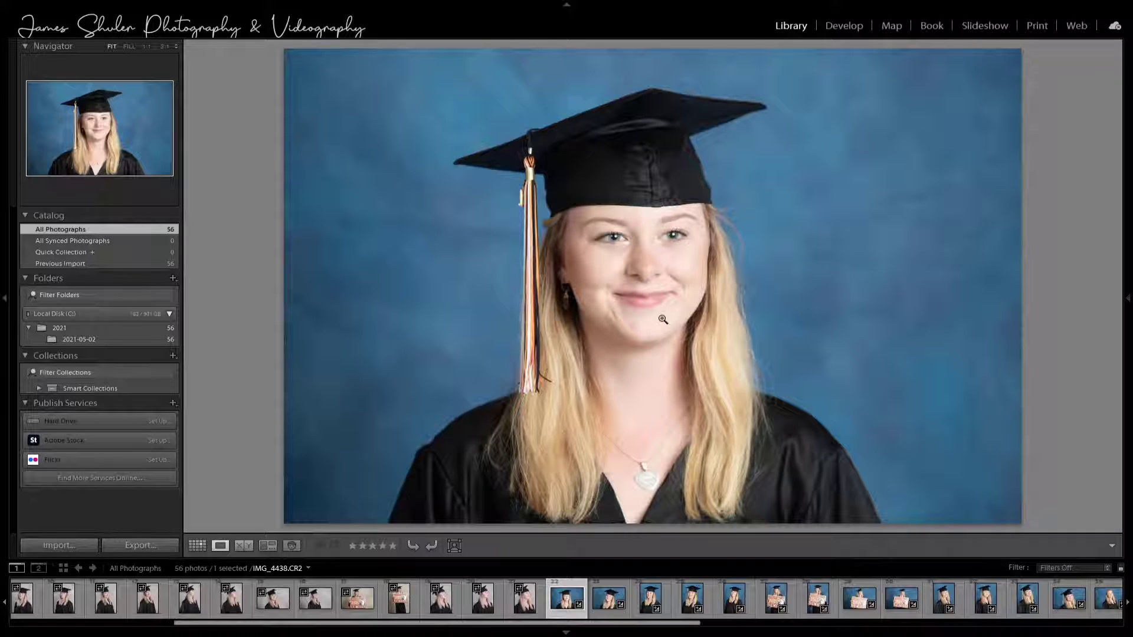
pyautogui.press('Right')
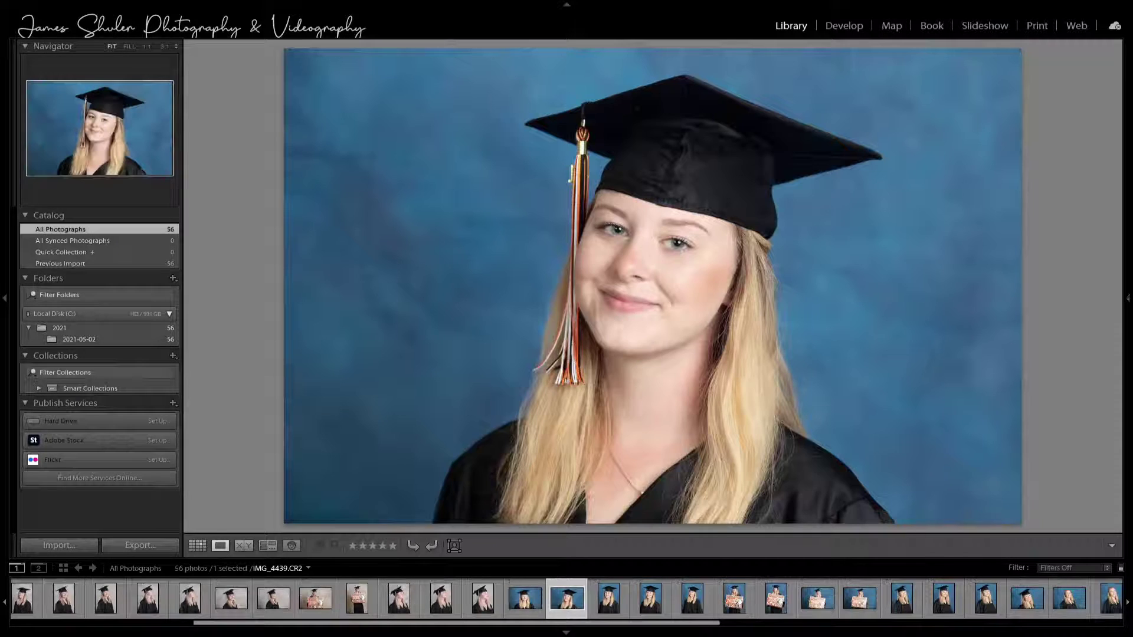
pyautogui.press('Right')
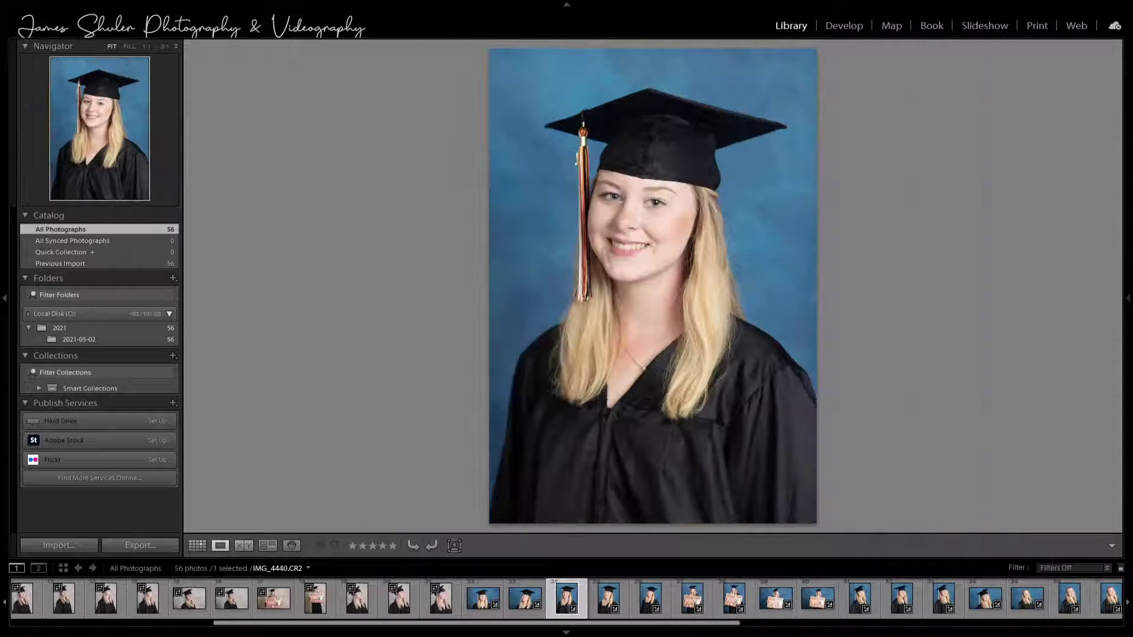
pyautogui.press('Right')
pyautogui.press('Right')
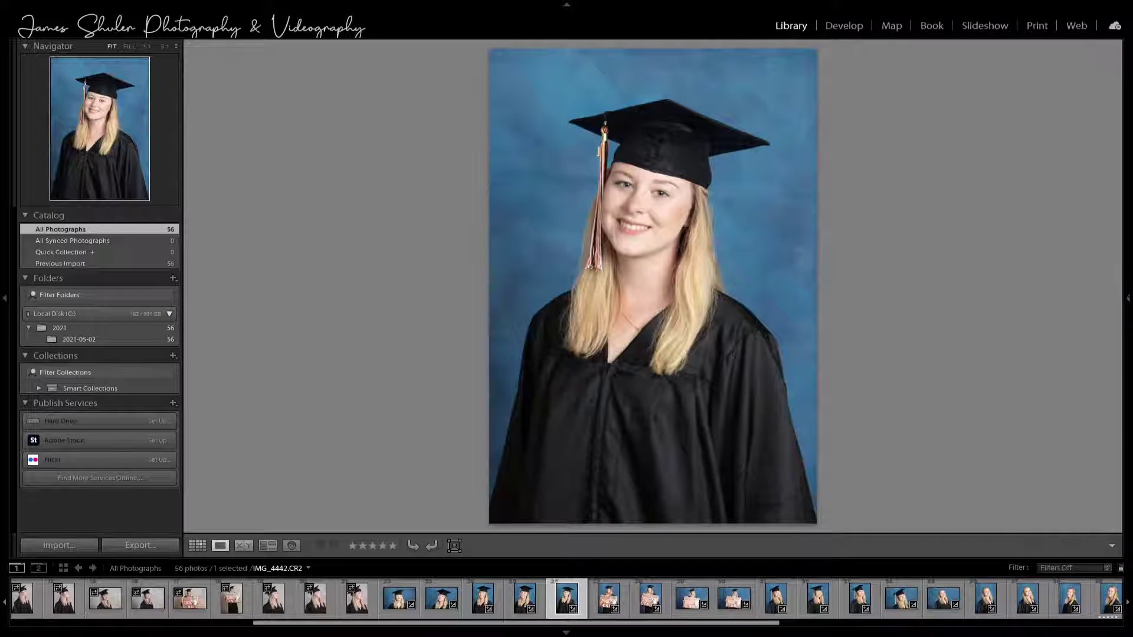
pyautogui.press('Right')
pyautogui.press('Right')
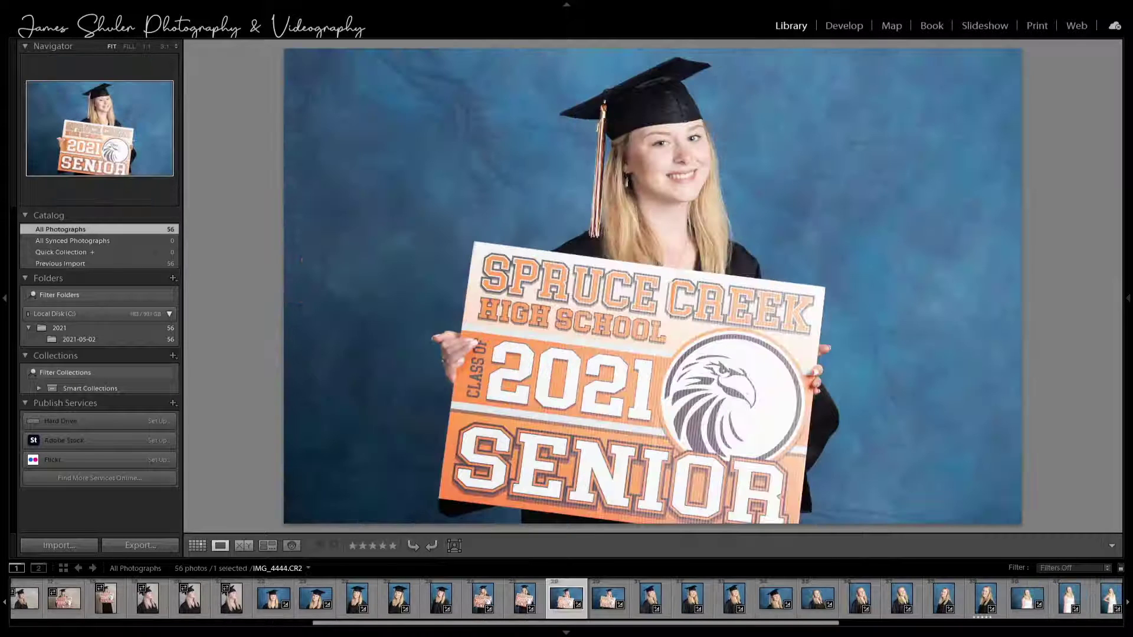
pyautogui.press('Right')
pyautogui.press('Right')
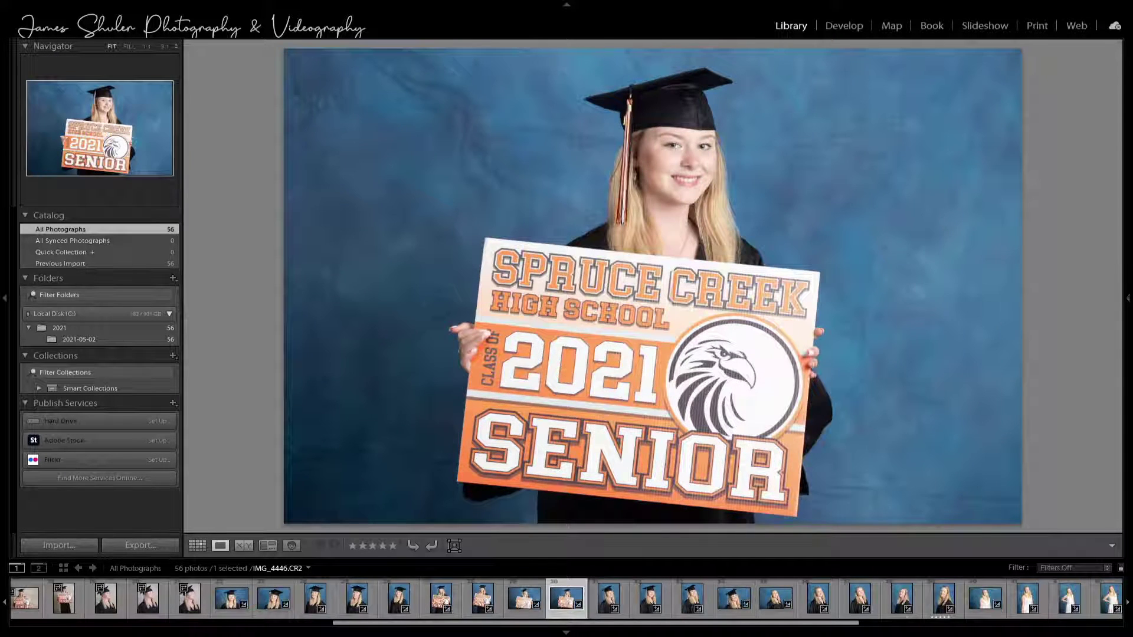
pyautogui.press('Right')
pyautogui.press('Left')
# Step: Examine the blue backdrop beside the graduation cap in IMG_4446.CR2 at 1:1 magnification and return to the fitted view
pyautogui.click(469, 106)
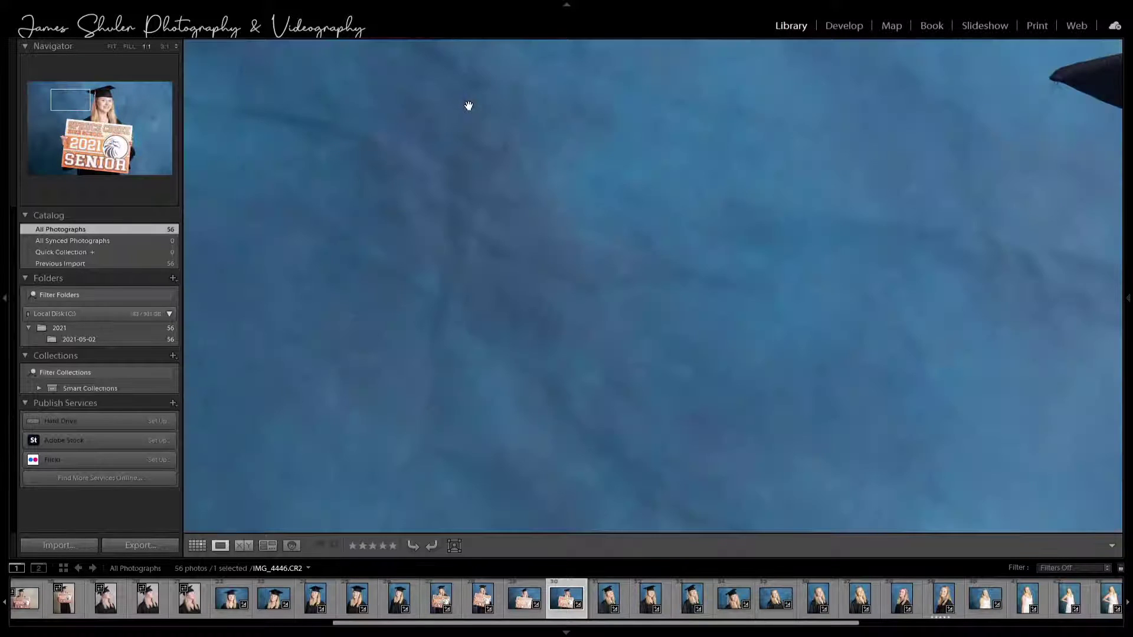
pyautogui.click(520, 185)
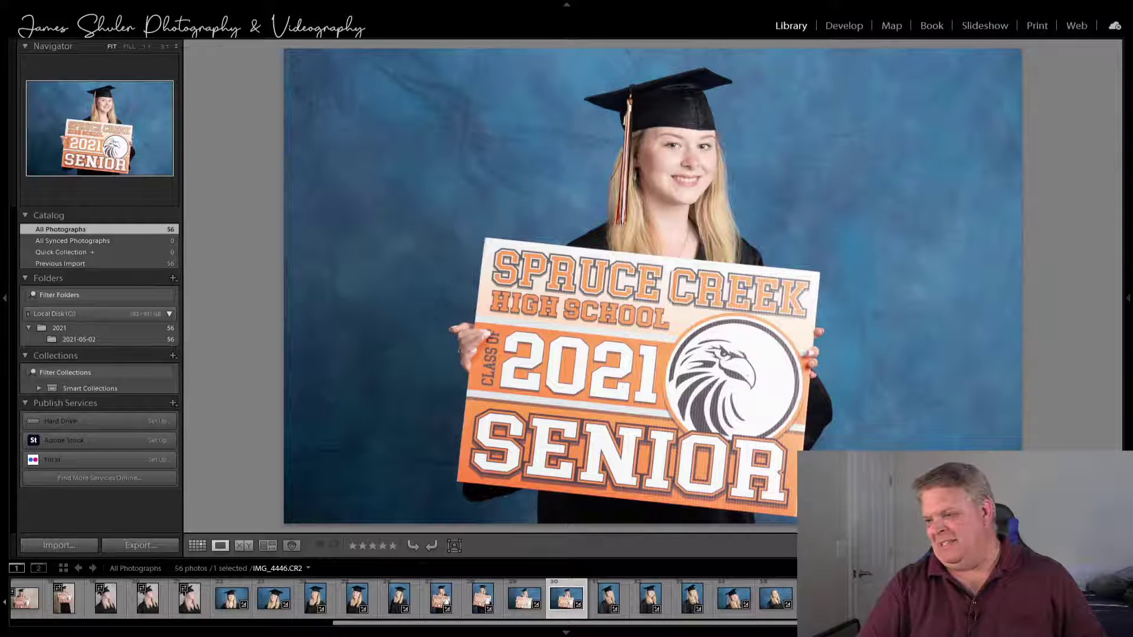
pyautogui.press('z')
pyautogui.press('z')
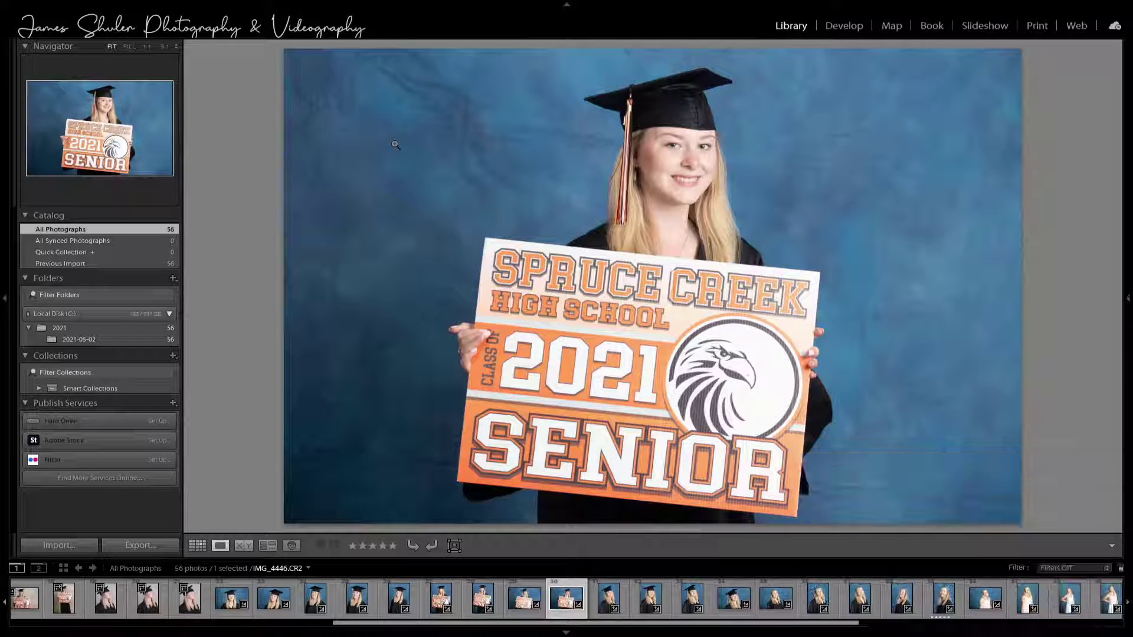
# Step: Review the next three blue-backdrop cap-and-gown portraits, through IMG_4449.CR2
pyautogui.press('Right')
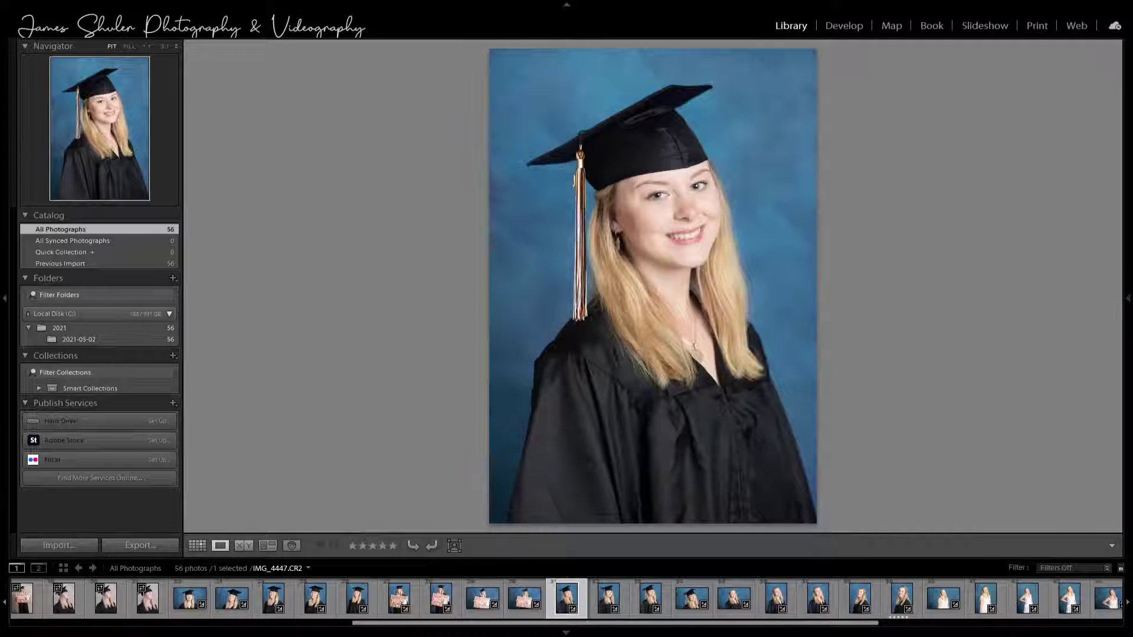
pyautogui.press('Right')
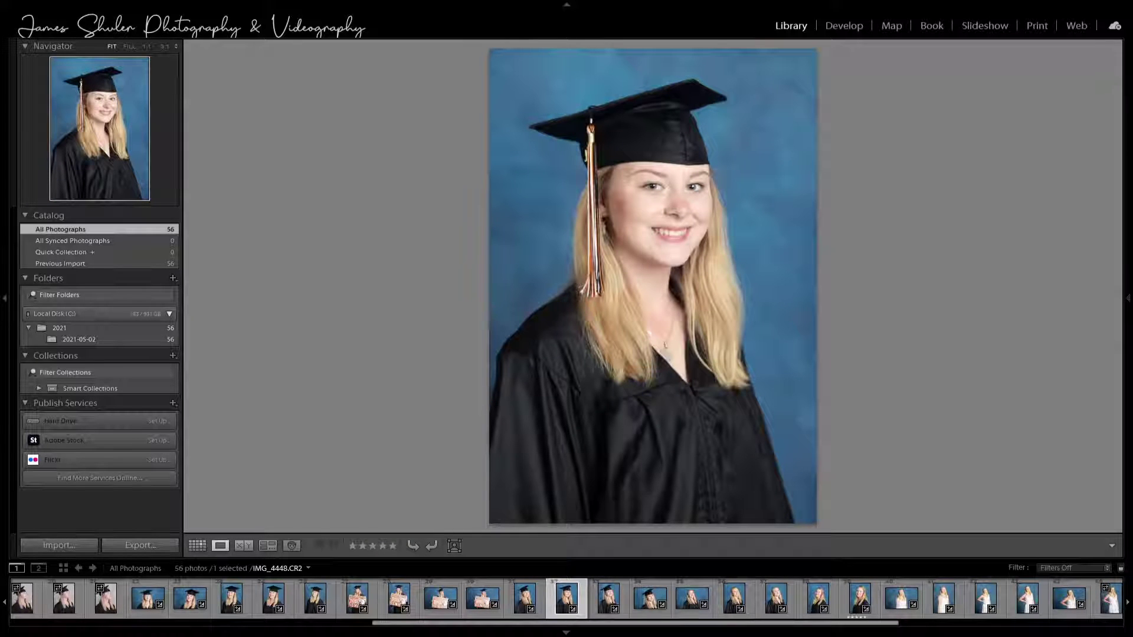
pyautogui.press('Right')
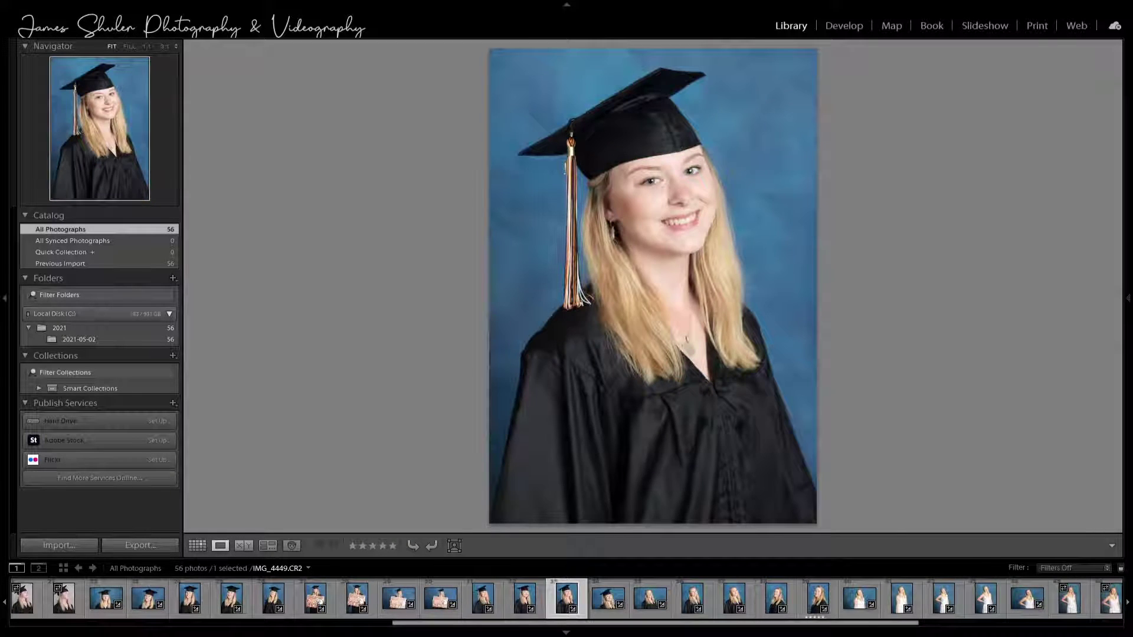
# Step: Compare the horizontal cap-and-gown portrait IMG_4450.CR2 with the horizontal gown portrait without the cap
pyautogui.press('Right')
pyautogui.press('Right')
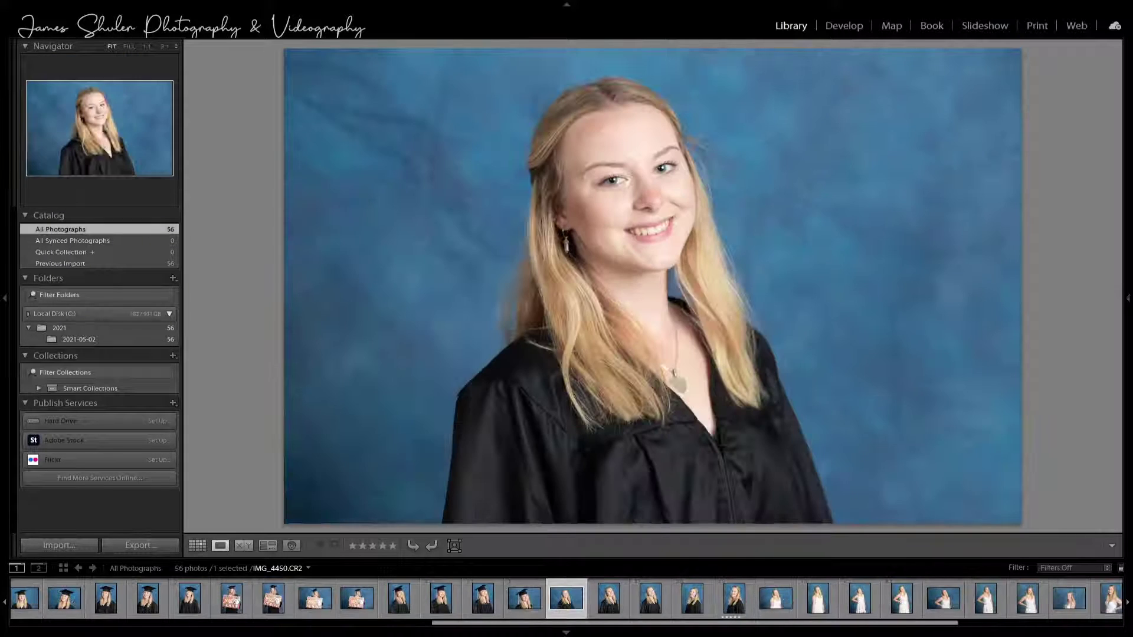
pyautogui.press('Right')
pyautogui.press('Right')
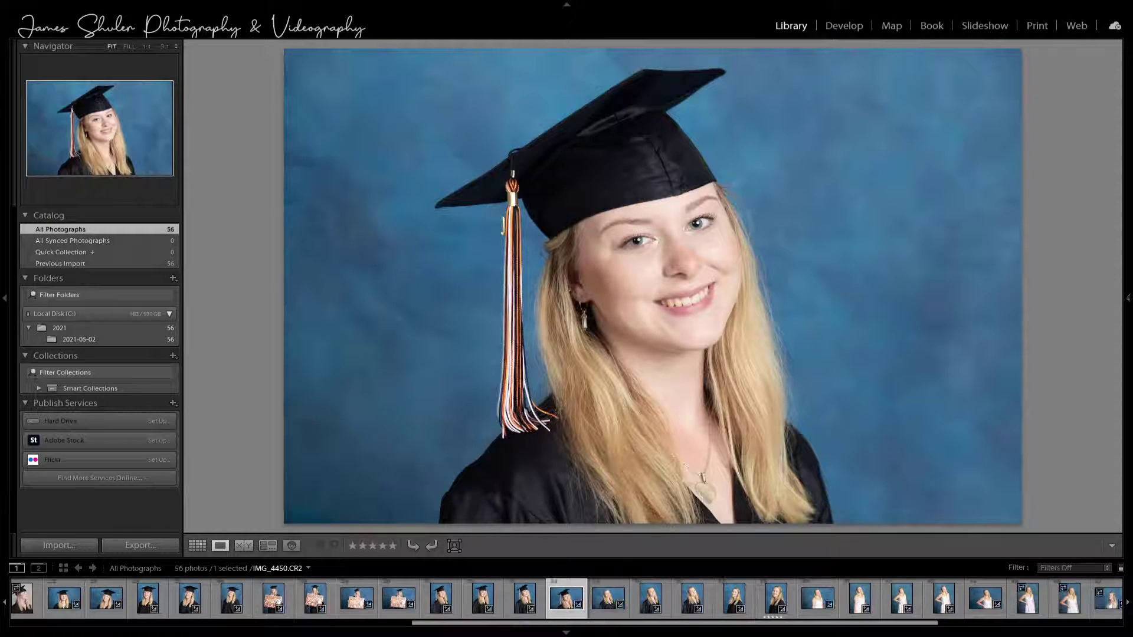
# Step: Inspect the face and the adjacent blue backdrop in IMG_4450.CR2 at close magnification
pyautogui.click(707, 223)
pyautogui.moveTo(705, 222); pyautogui.dragTo(785, 169)
pyautogui.click(710, 198)
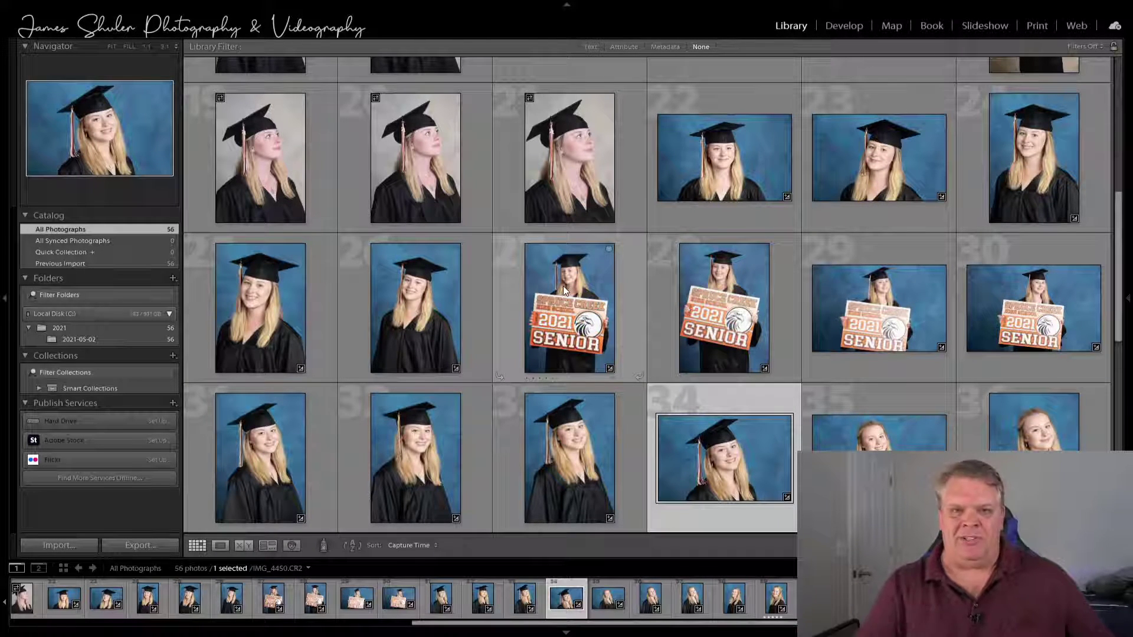
# Step: Reopen IMG_4438.CR2 from the grid and review the blue-backdrop cap-and-gown portraits through IMG_4449.CR2
pyautogui.doubleClick(697, 171)
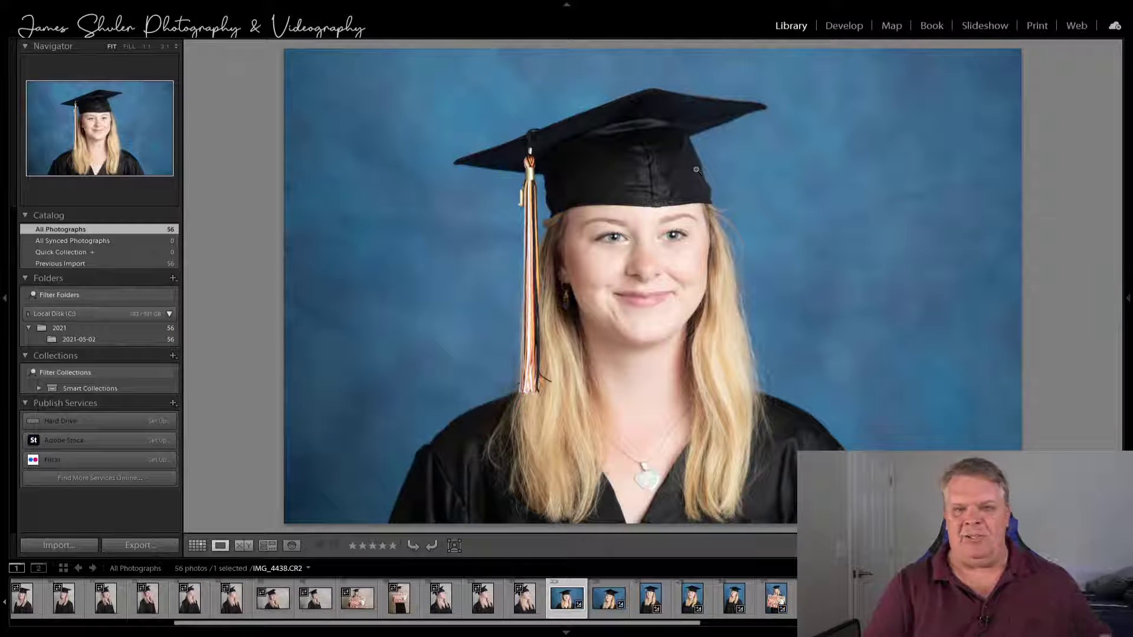
pyautogui.press('Right')
pyautogui.press('Right')
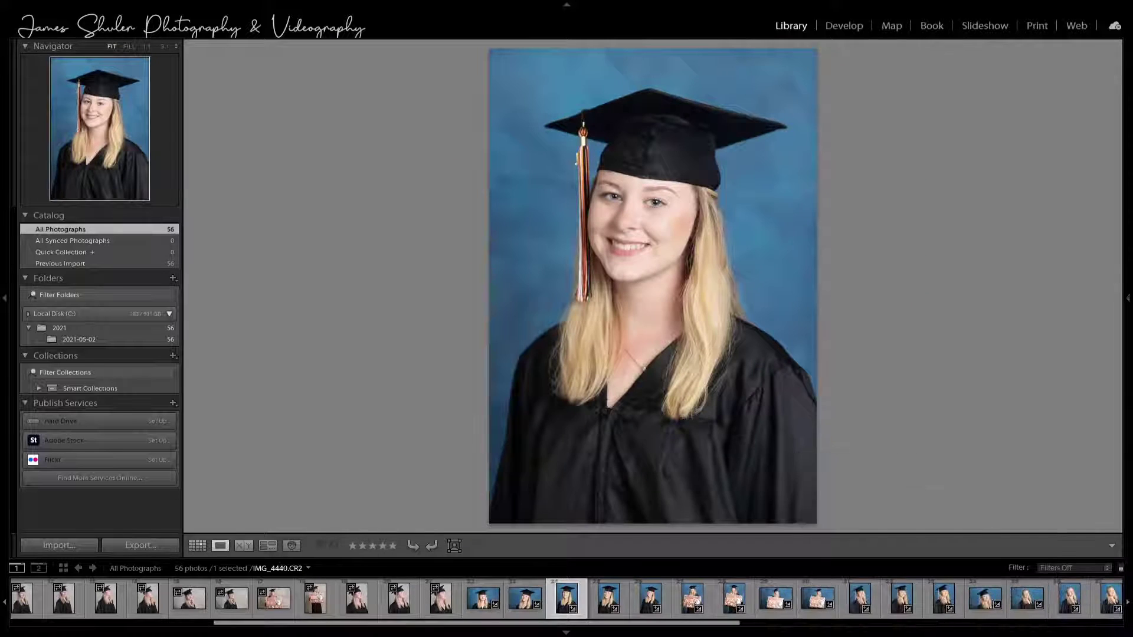
pyautogui.press('Right')
pyautogui.press('Right')
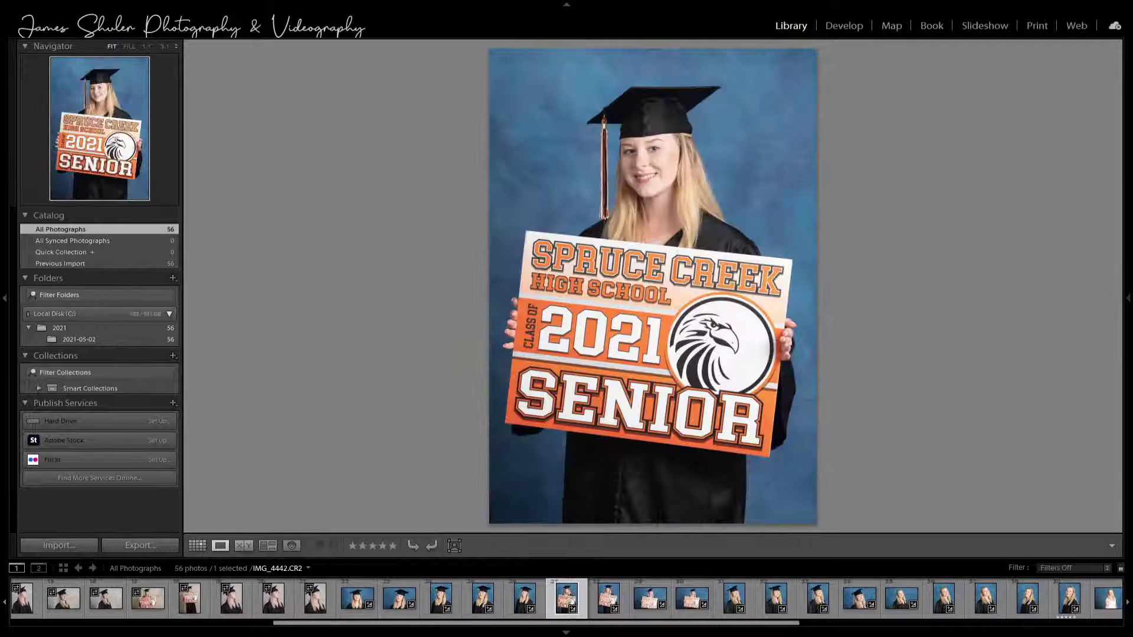
pyautogui.press('Right')
pyautogui.press('Right')
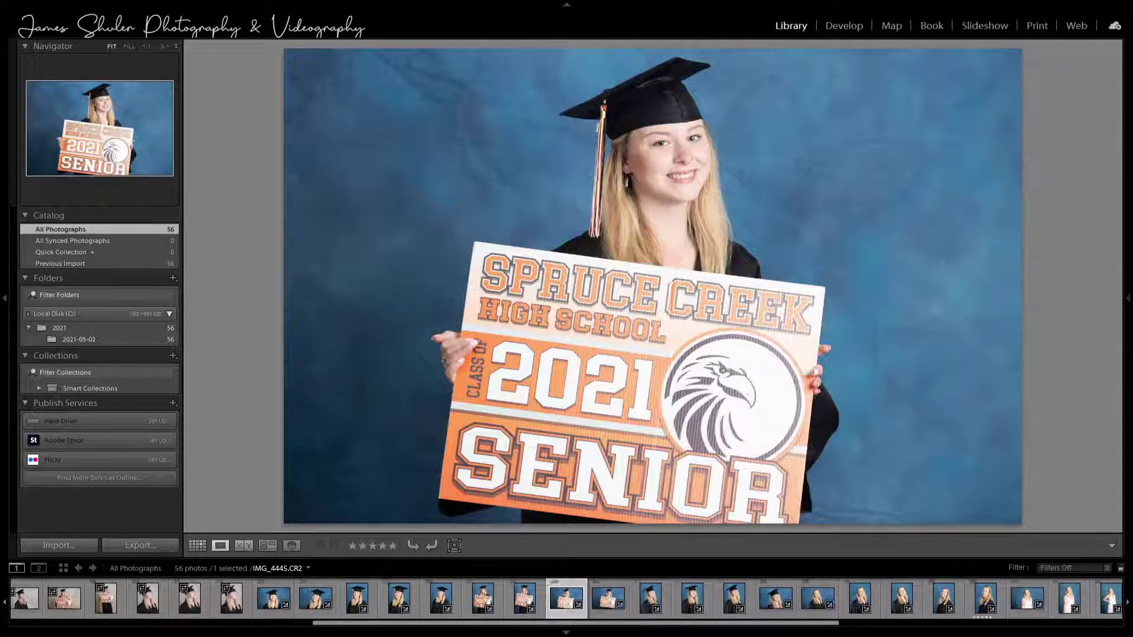
pyautogui.press('Right')
pyautogui.press('Right')
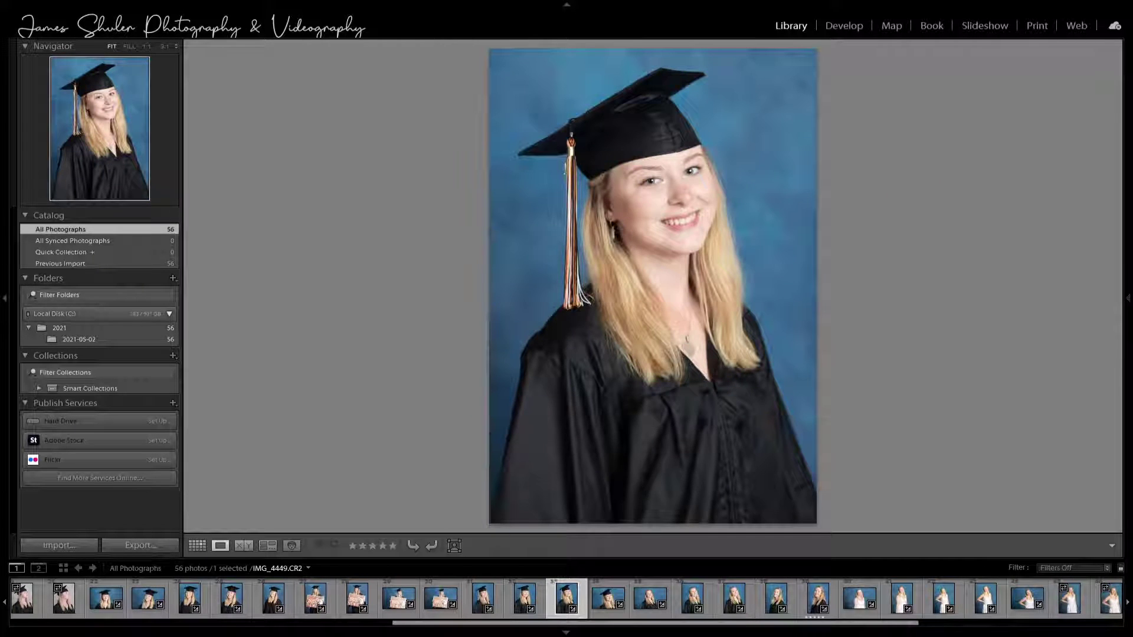
# Step: Review the blue-backdrop portraits from IMG_4450.CR2 through the gown shots without the cap
pyautogui.press('Right')
pyautogui.press('Right')
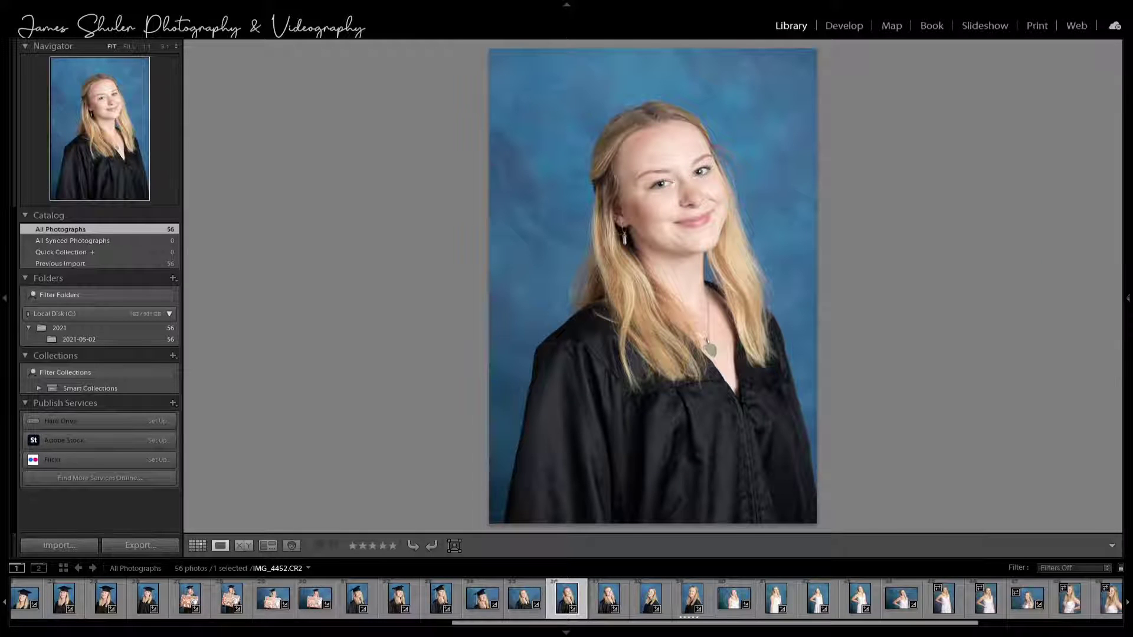
pyautogui.press('Right')
pyautogui.press('Right')
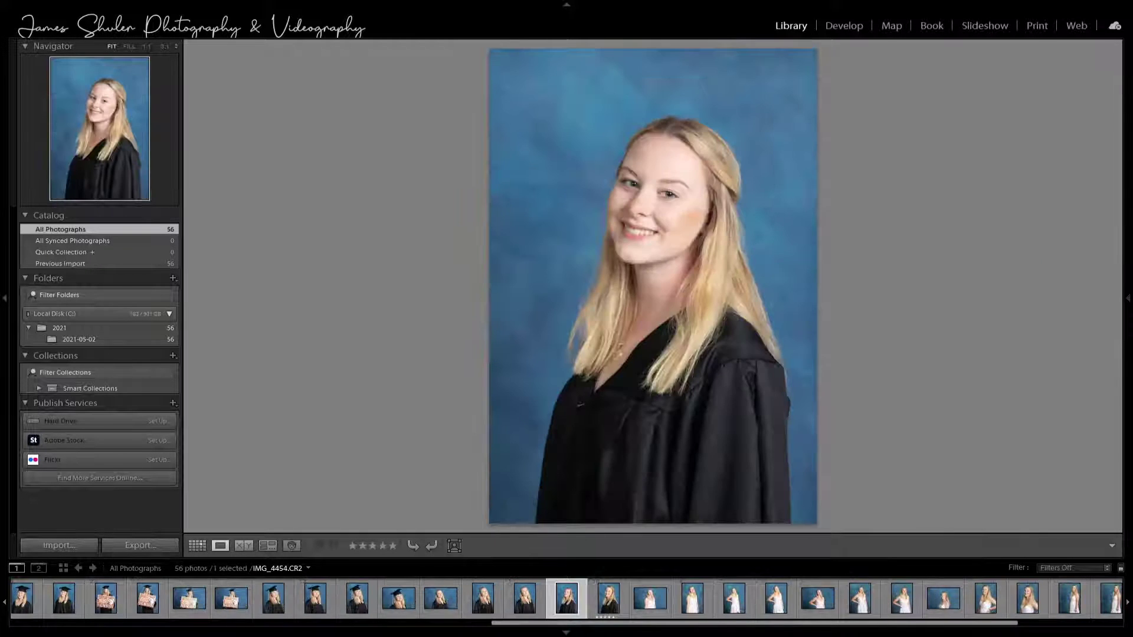
pyautogui.press('Right')
# Step: Review the white-dress portraits from IMG_4456.CR2 up to the closer hand-on-hip poses around IMG_4461.CR2
pyautogui.press('Right')
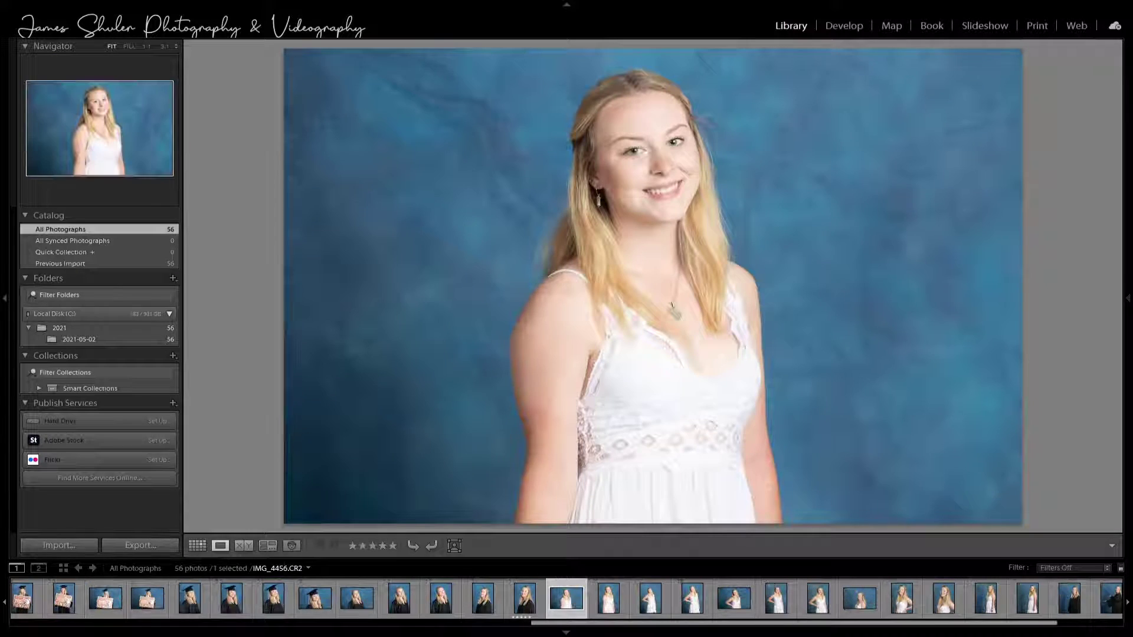
pyautogui.press('Right')
pyautogui.press('Right')
pyautogui.press('Right')
pyautogui.press('Right')
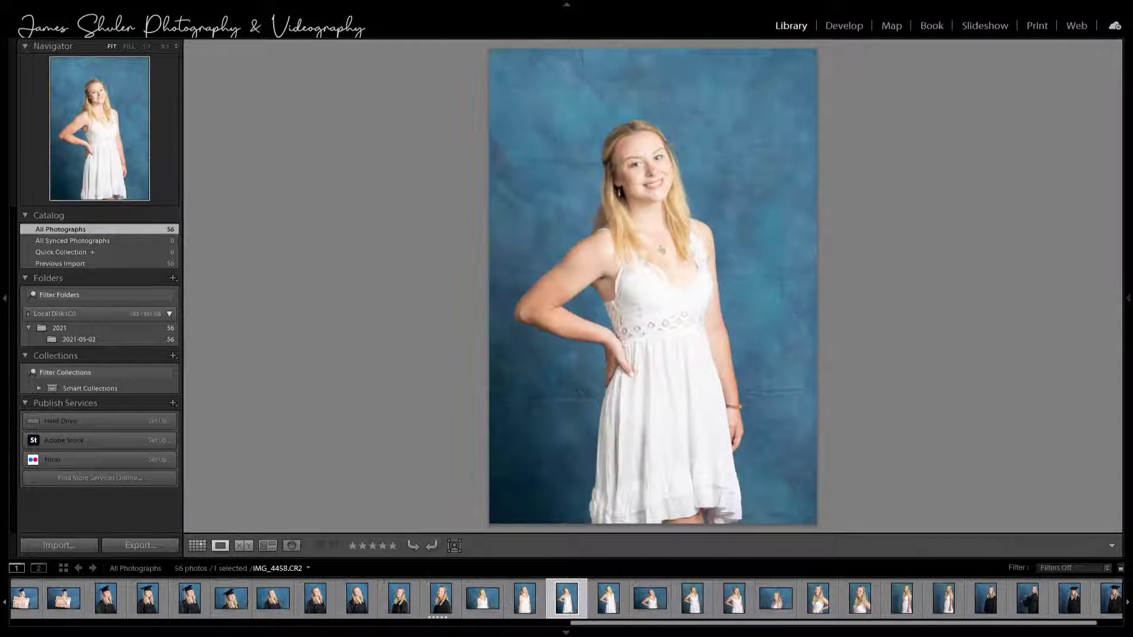
pyautogui.press('Right')
pyautogui.press('Right')
pyautogui.press('Right')
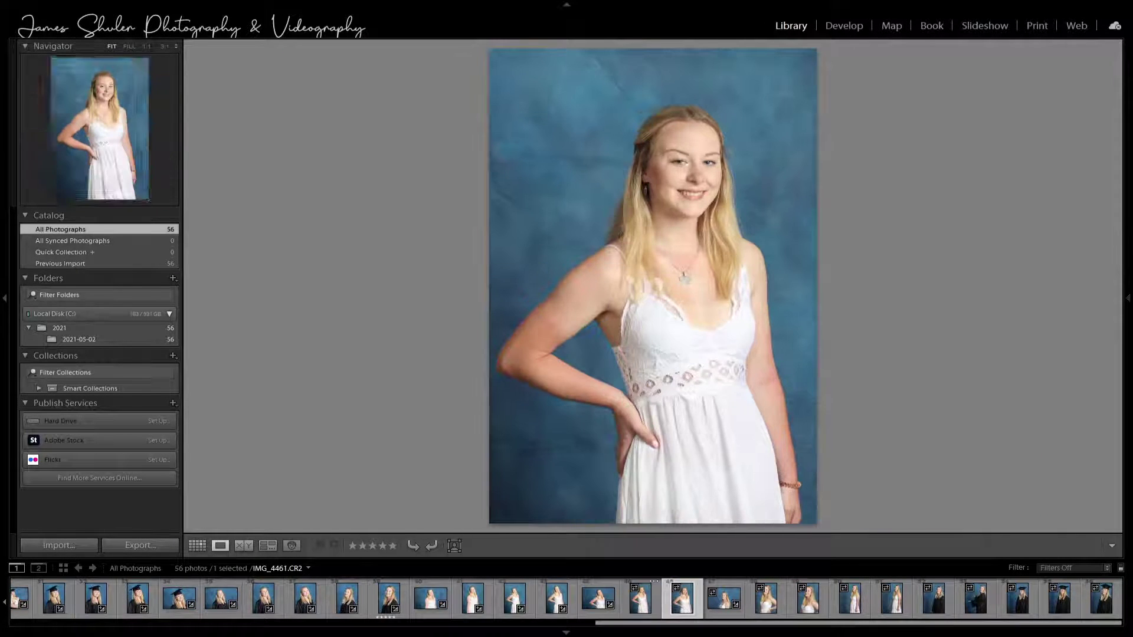
pyautogui.press('Left')
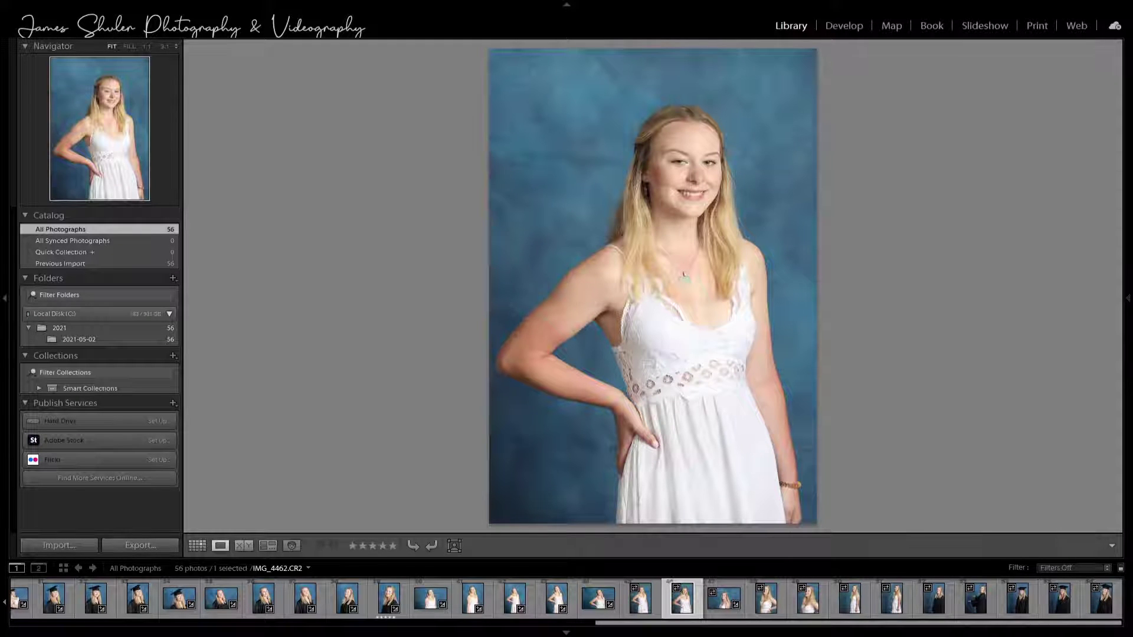
# Step: Review the remaining white-dress portraits up to the sideways standing pose with lowered hands
pyautogui.press('Right')
pyautogui.press('Right')
pyautogui.press('Right')
pyautogui.press('Right')
pyautogui.press('Right')
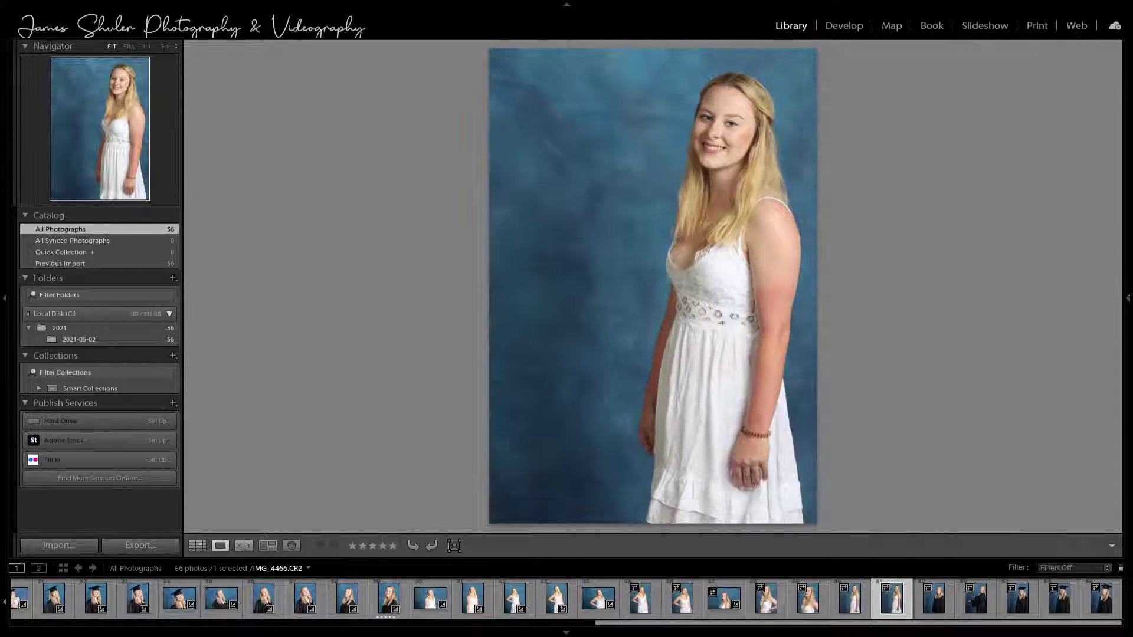
# Step: Review the final full-gown portraits, with and without the cap, and return to IMG_4473.CR2
pyautogui.press('Right')
pyautogui.press('Right')
pyautogui.press('Right')
pyautogui.press('Right')
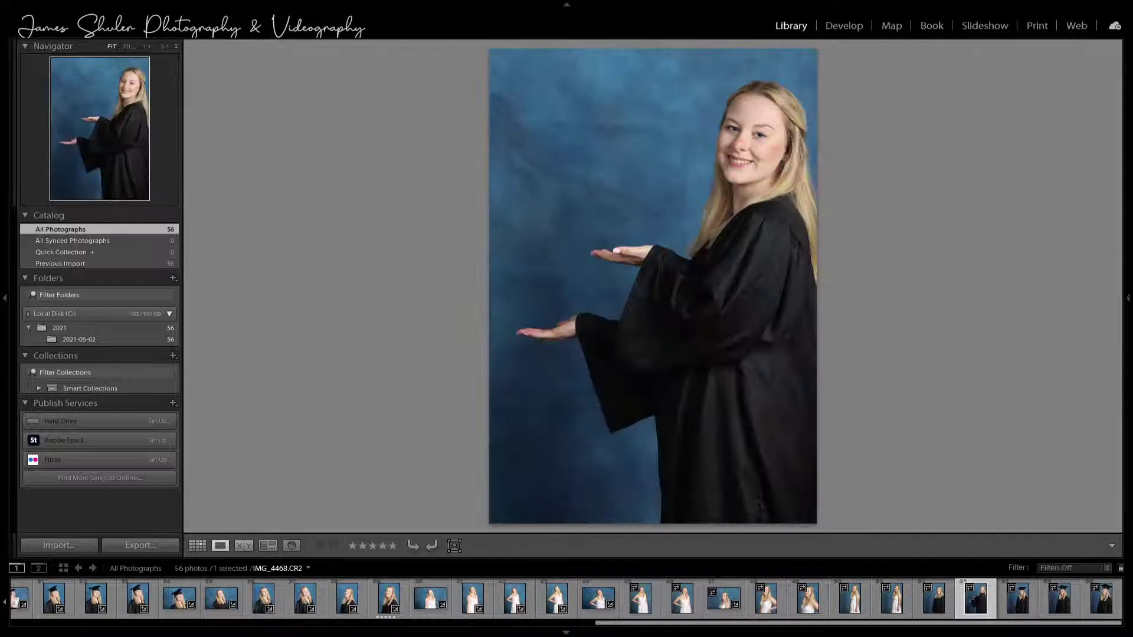
pyautogui.press('Right')
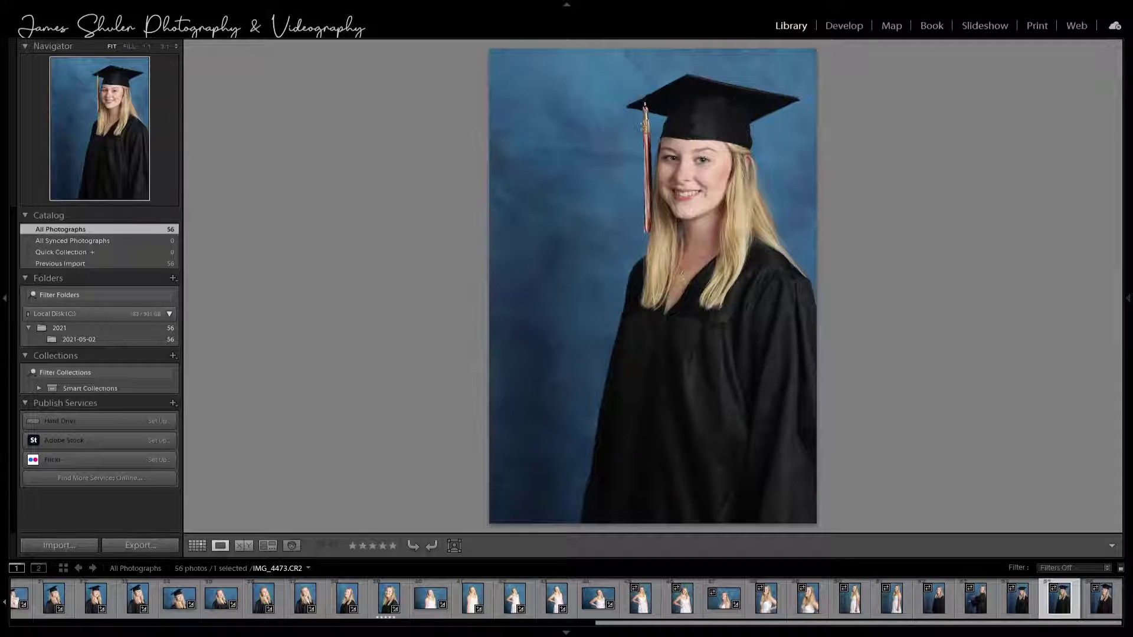
pyautogui.press('Right')
pyautogui.press('Left')
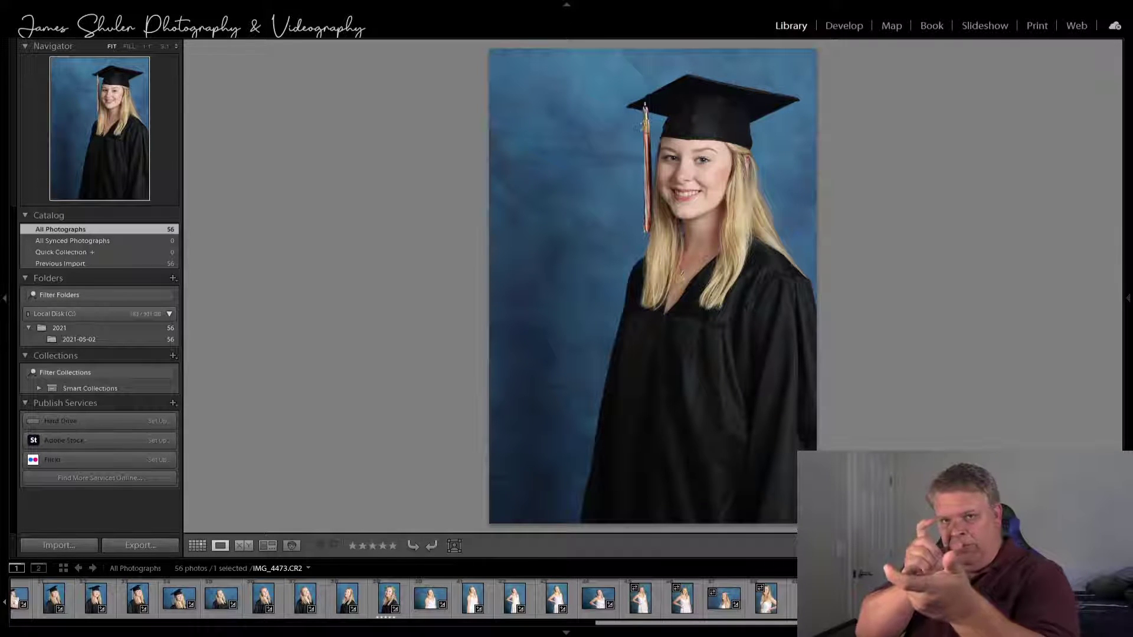
# Step: Step back through the final gown portraits from IMG_4473.CR2 to the white-dress shot IMG_4467.CR2
pyautogui.press('Left')
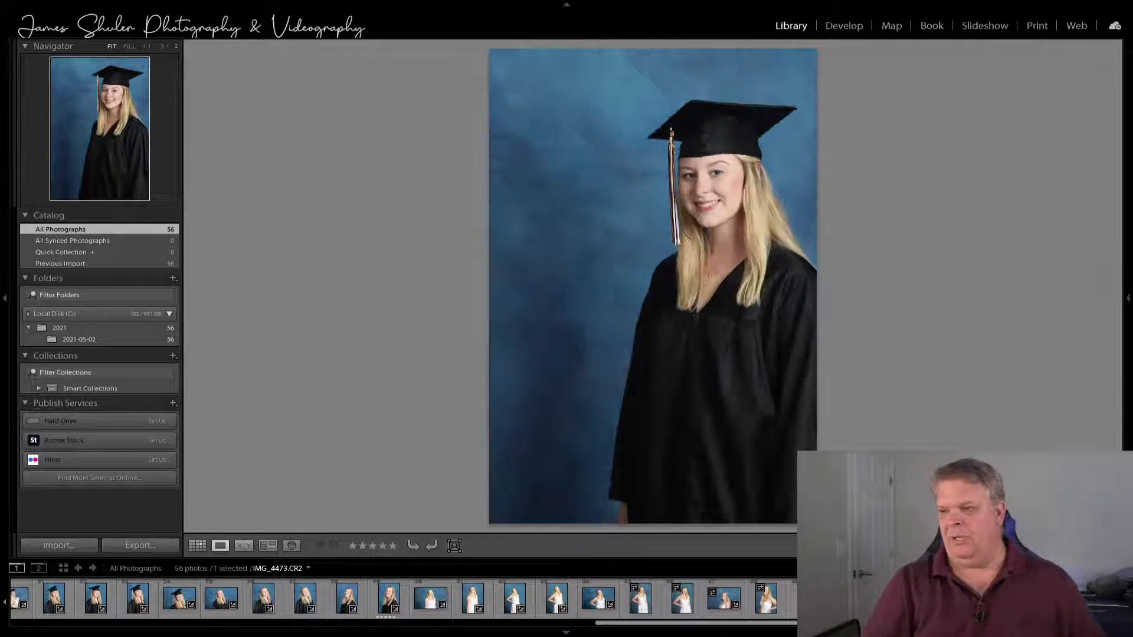
pyautogui.press('Left')
pyautogui.press('Left')
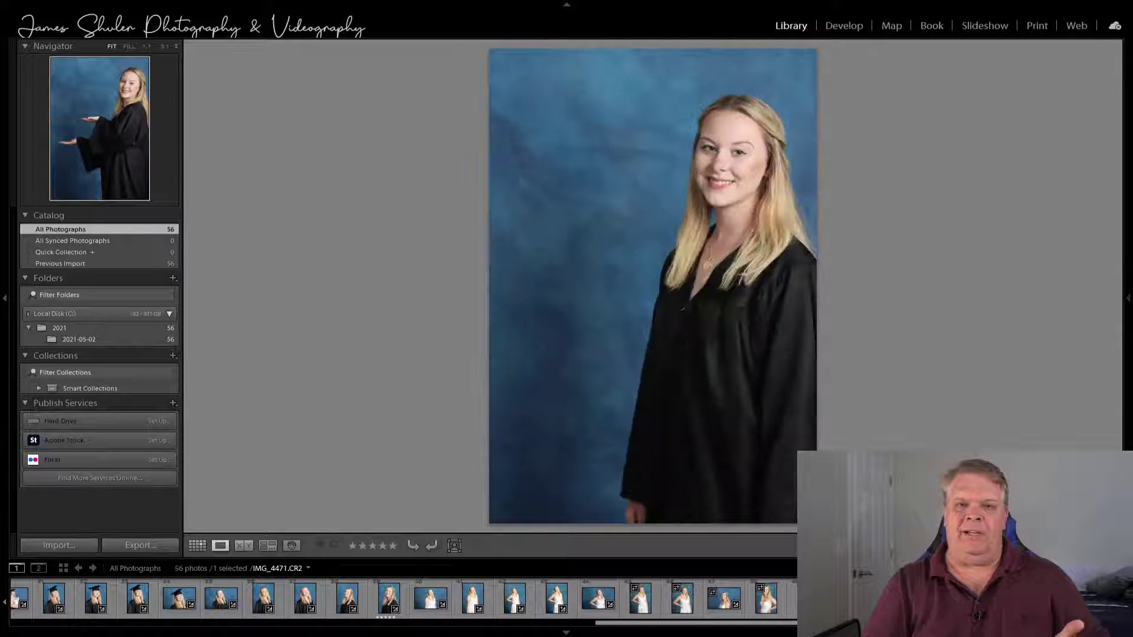
pyautogui.press('Left')
pyautogui.press('Left')
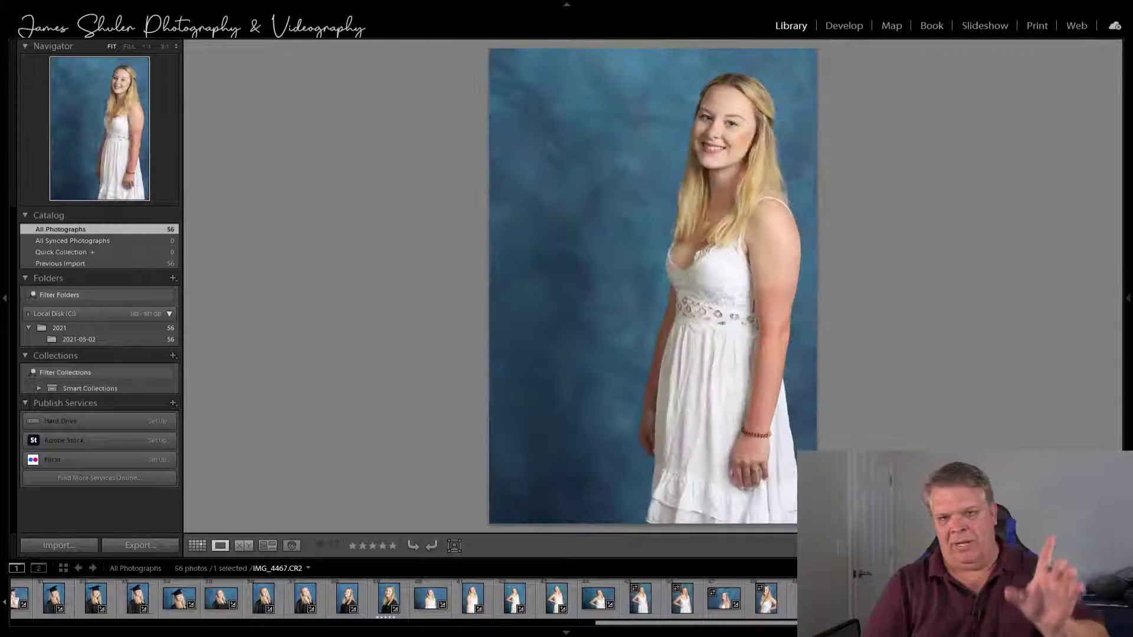
pyautogui.press('Left')
pyautogui.press('Right')
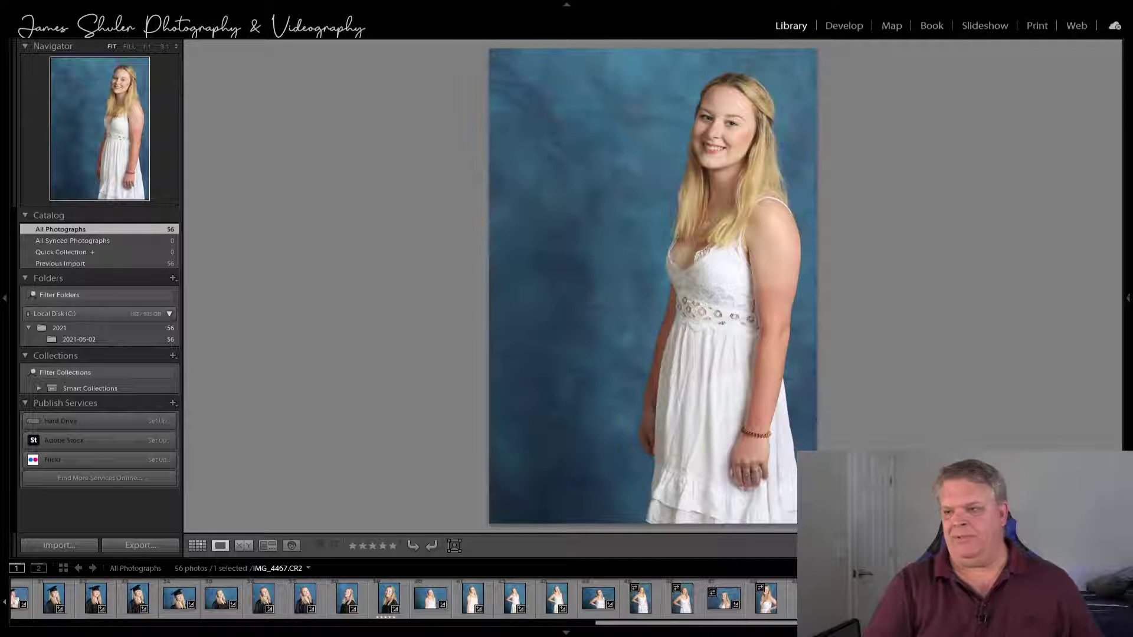
# Step: Compare the sideways white-dress portraits again, and recheck the gown portraits up to IMG_4473.CR2
pyautogui.press('Left')
pyautogui.press('Left')
pyautogui.press('Left')
pyautogui.press('Right')
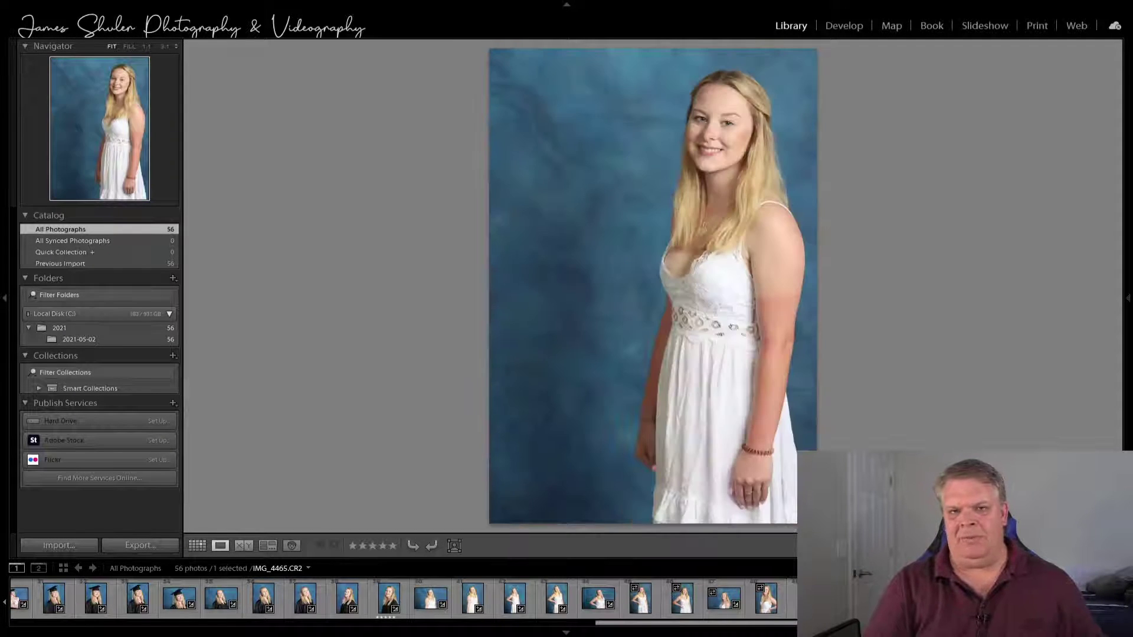
pyautogui.press('Right')
pyautogui.press('Right')
pyautogui.press('Right')
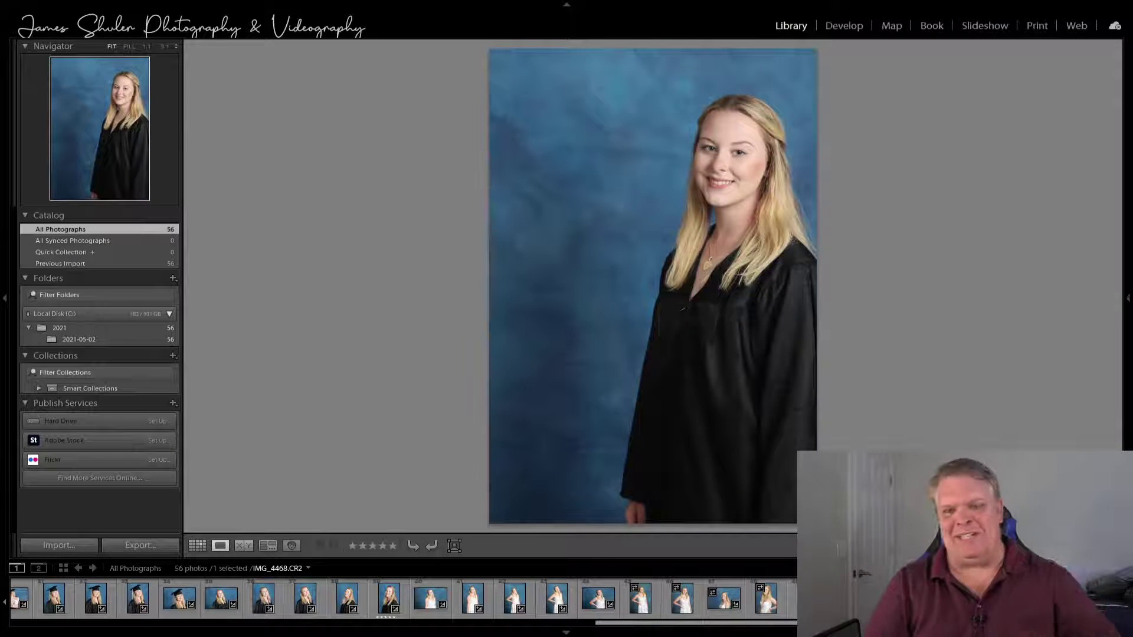
pyautogui.press('Right')
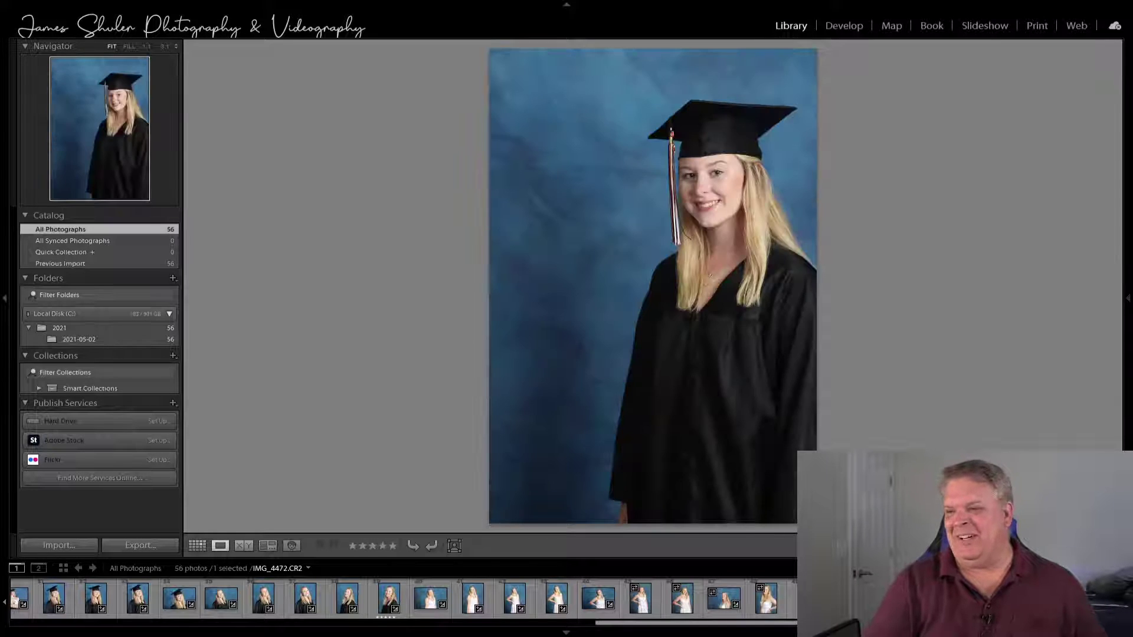
pyautogui.press('Right')
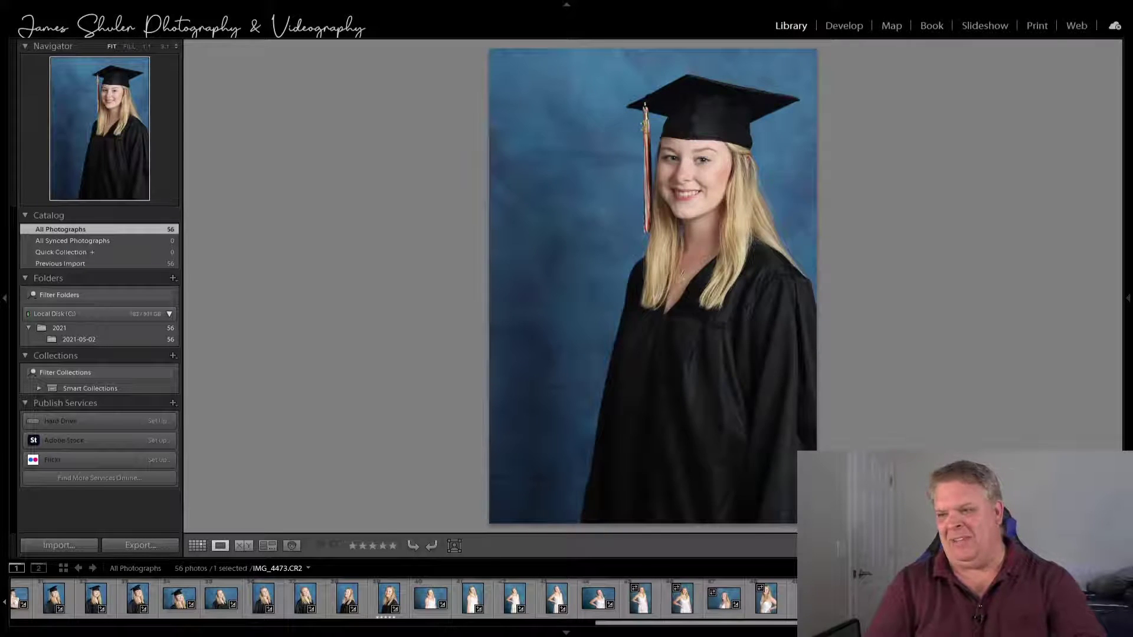
# Step: Return to the photo grid, locate the first blue-backdrop portrait, IMG_4438.CR2, and open it in Loupe view
pyautogui.press('g')
pyautogui.scroll(5, 307, 345)
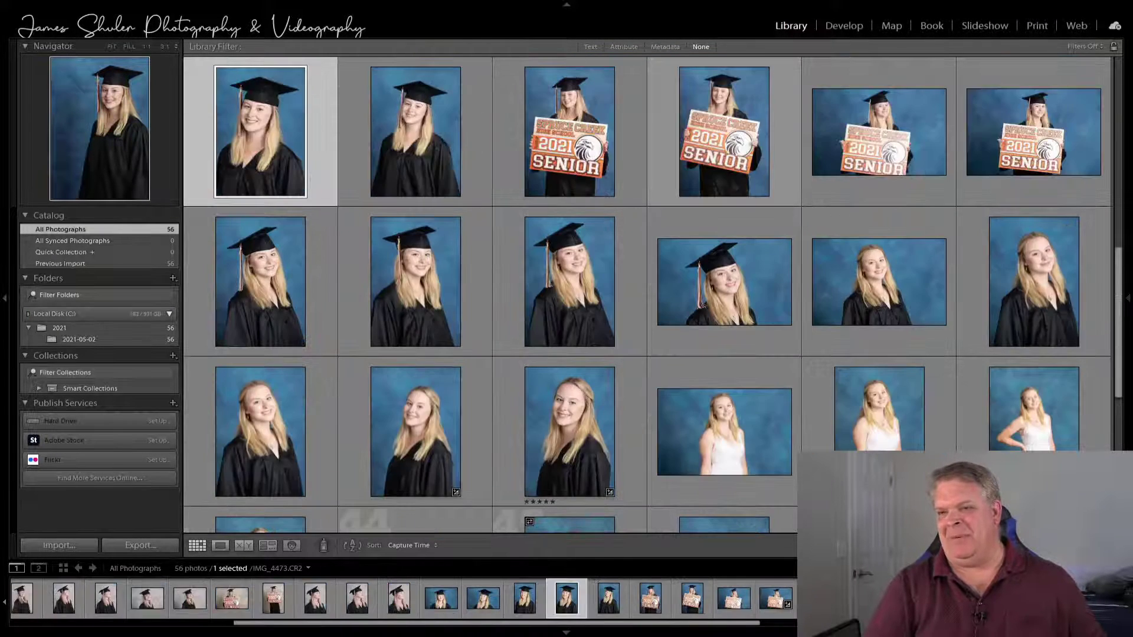
pyautogui.scroll(5, 646, 295)
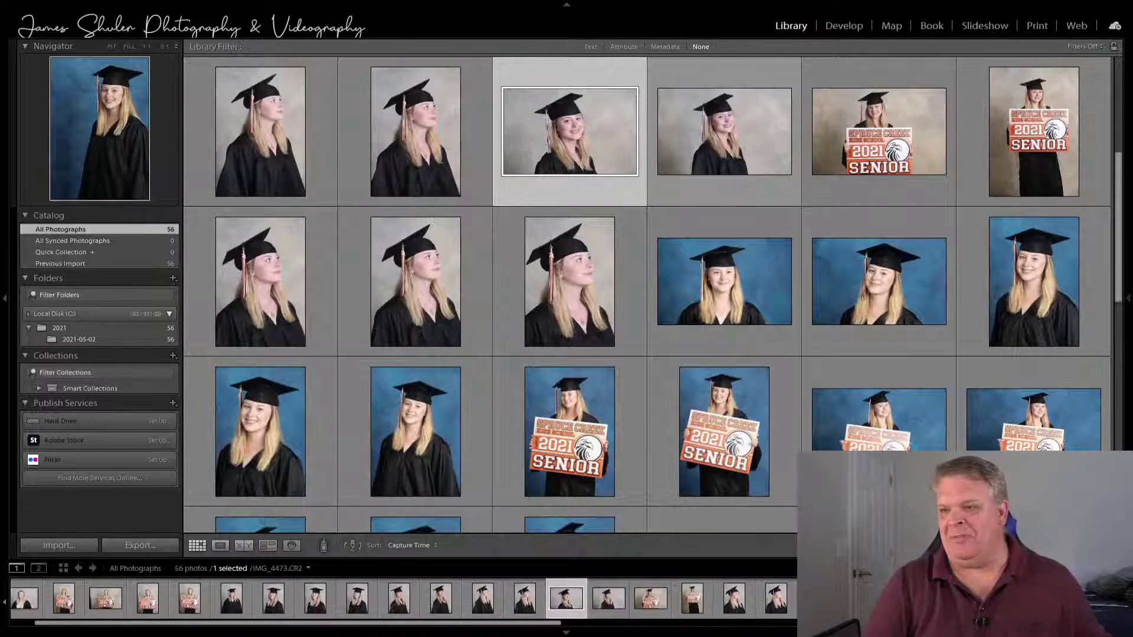
pyautogui.press('Down')
pyautogui.press('Down')
pyautogui.press('Down')
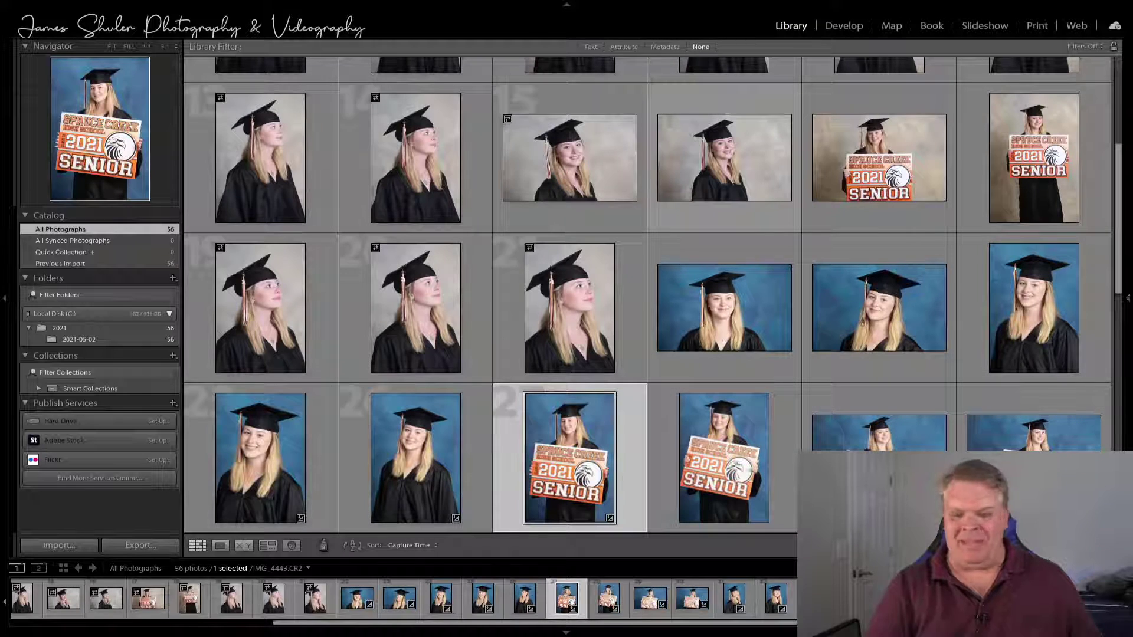
pyautogui.press('Up')
pyautogui.press('Right')
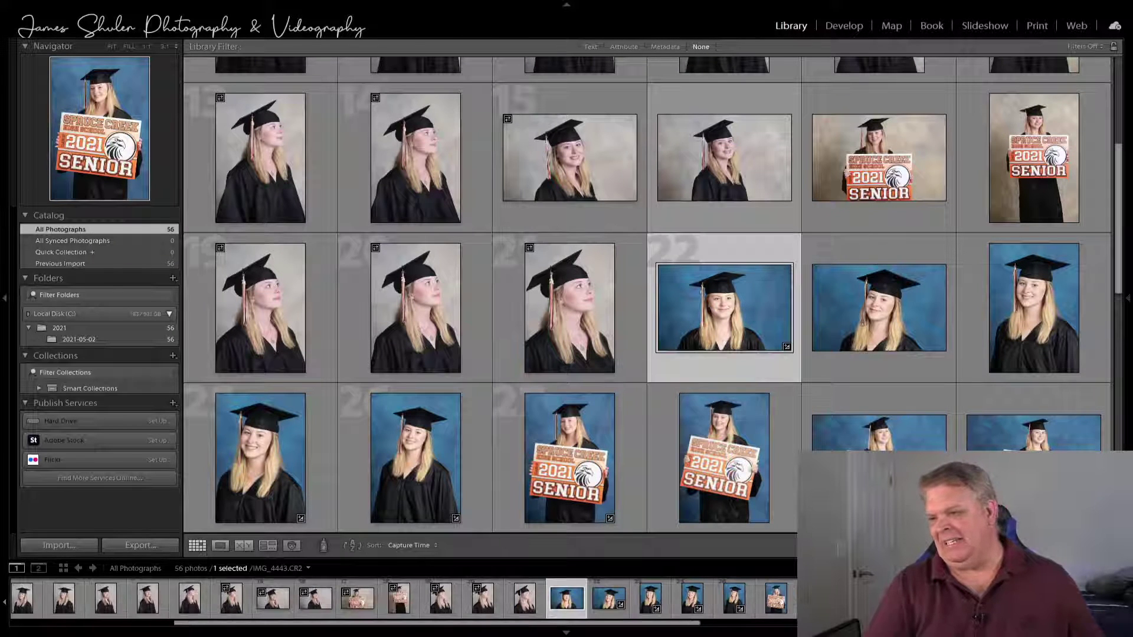
pyautogui.press('Right')
pyautogui.press('Left')
pyautogui.press('e')
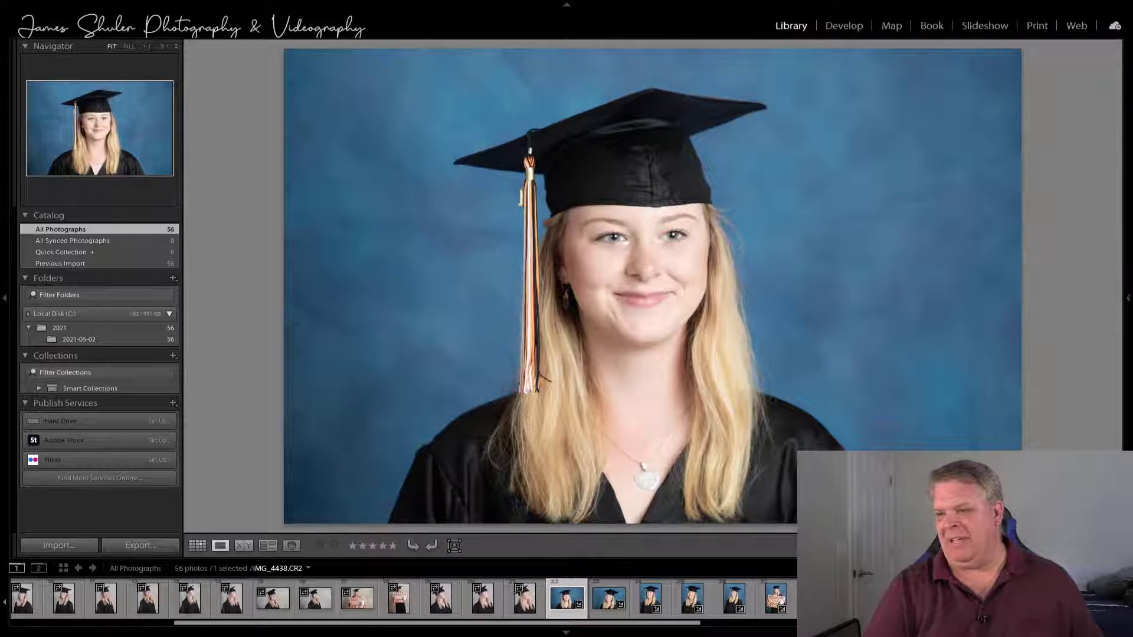
# Step: Review the blue-backdrop cap-and-gown portraits from IMG_4439.CR2 up to the upright senior-sign shots
pyautogui.press('Right')
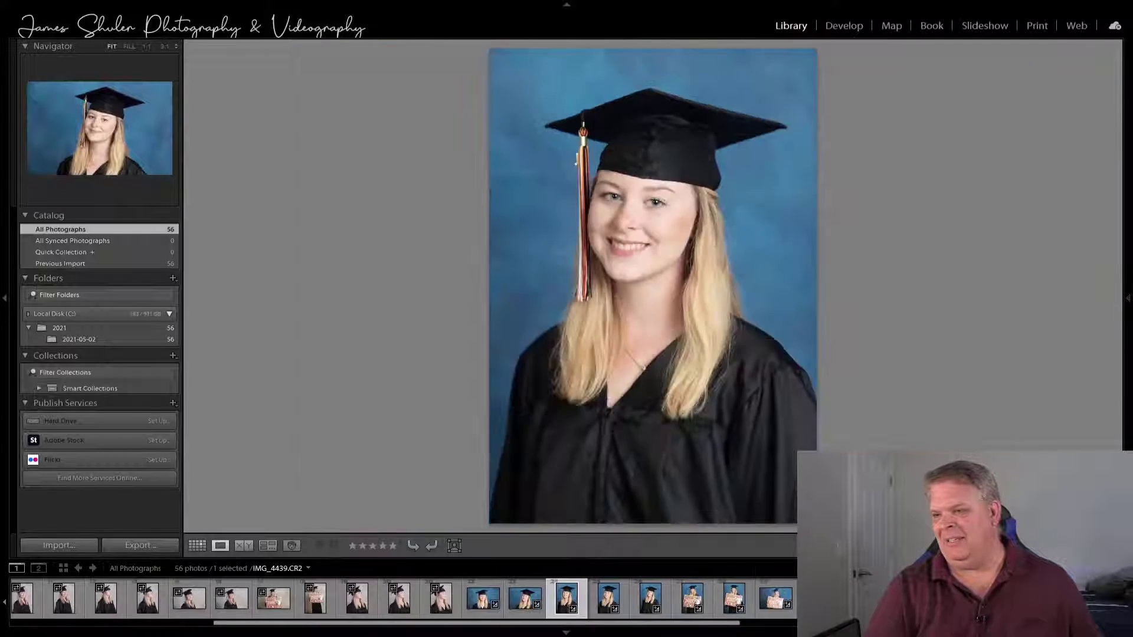
pyautogui.press('Right')
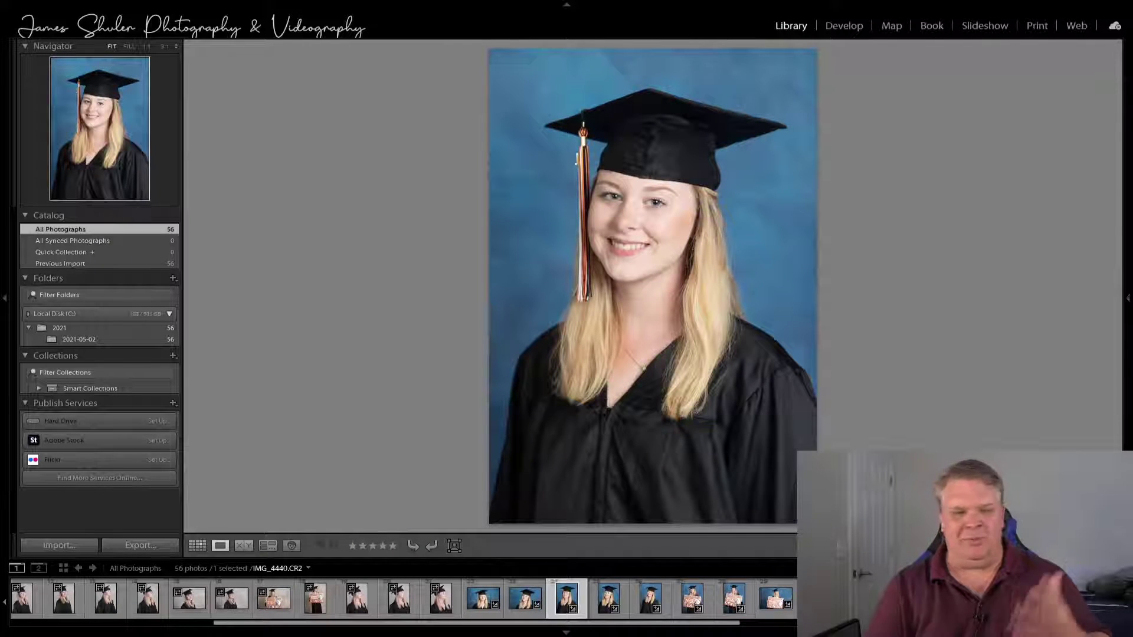
pyautogui.press('Right')
pyautogui.press('Right')
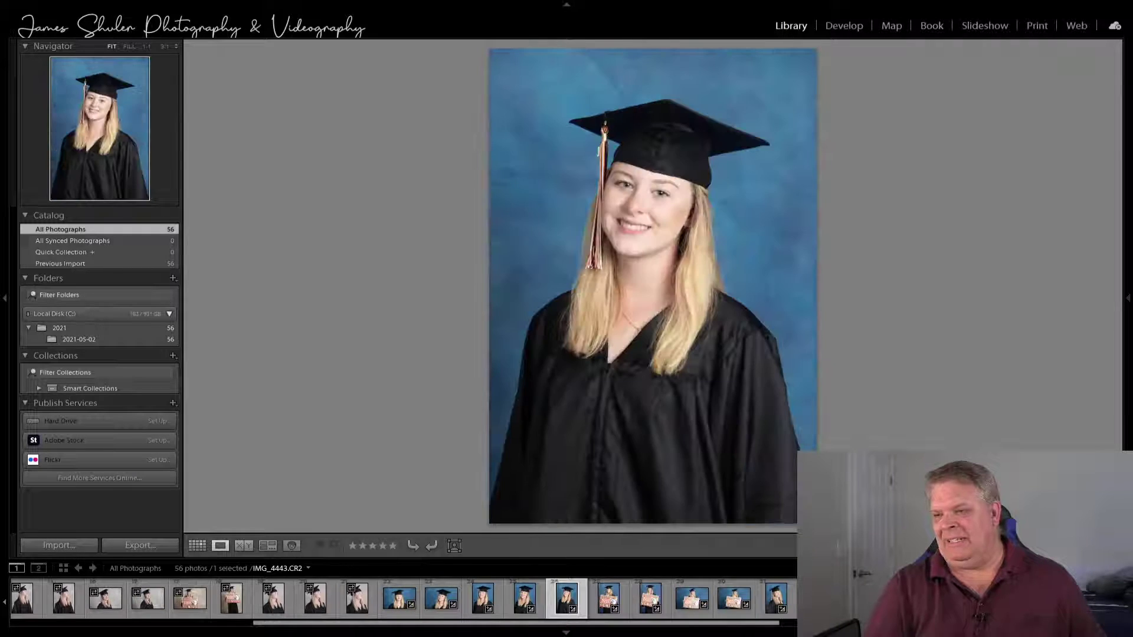
pyautogui.press('Right')
pyautogui.press('Right')
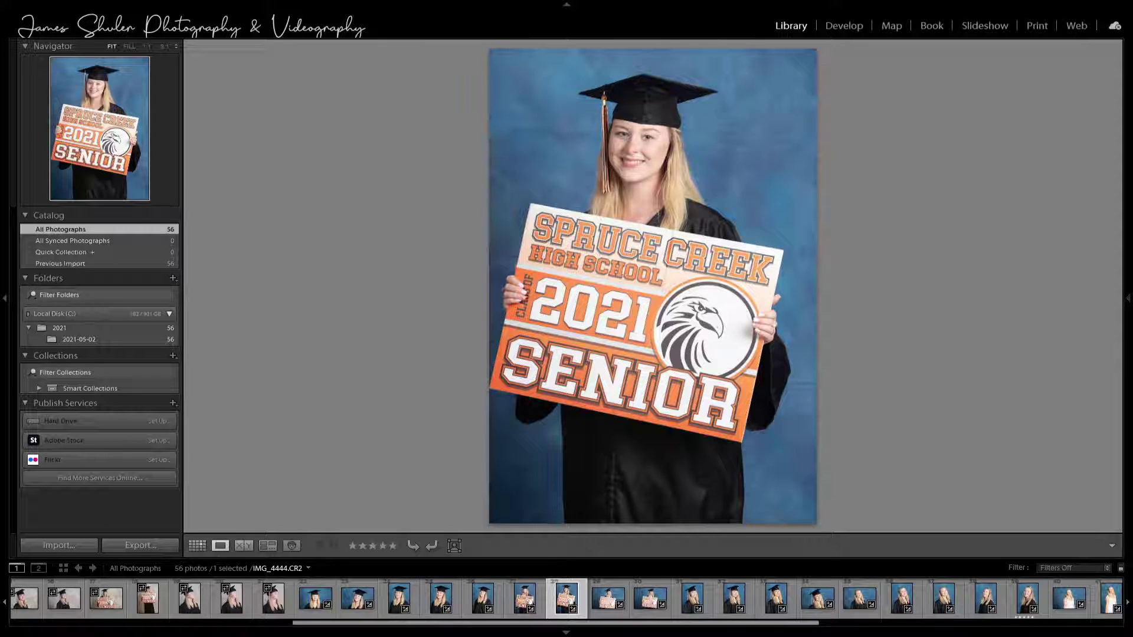
# Step: Review the horizontal senior-sign photos and the angled cap-and-gown portraits that follow them
pyautogui.press('Right')
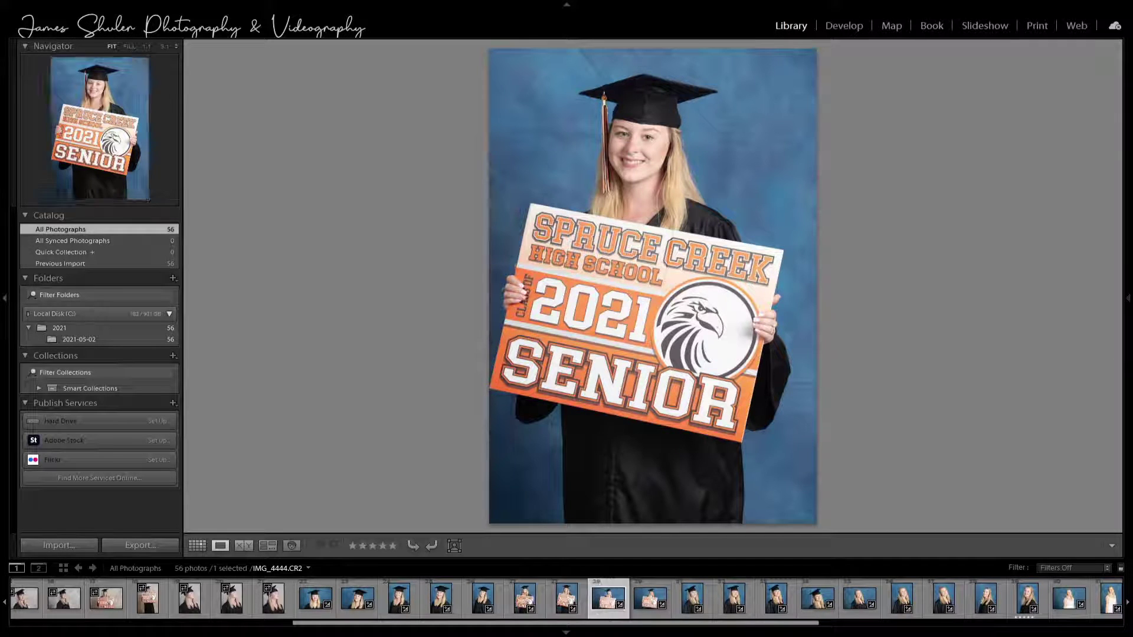
pyautogui.press('Right')
pyautogui.press('Right')
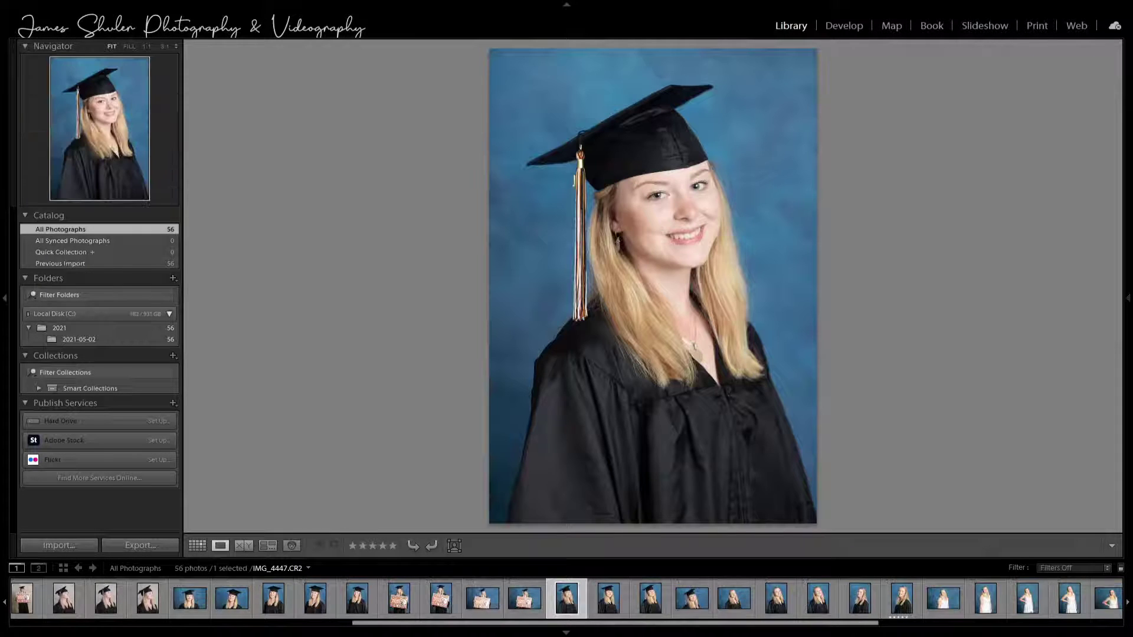
pyautogui.press('Right')
pyautogui.press('Right')
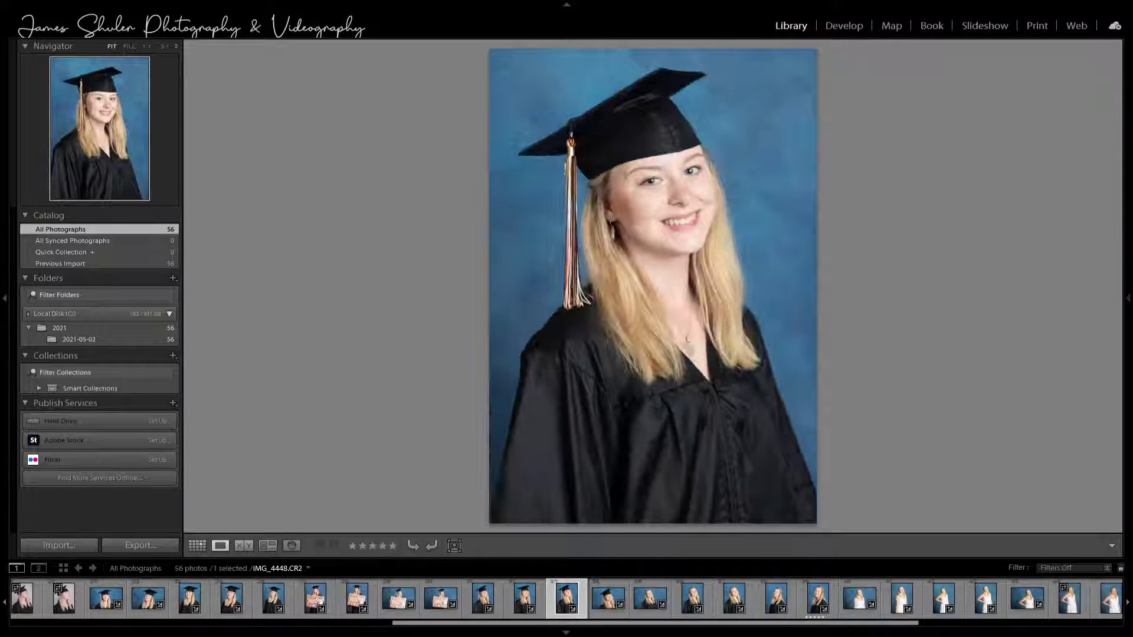